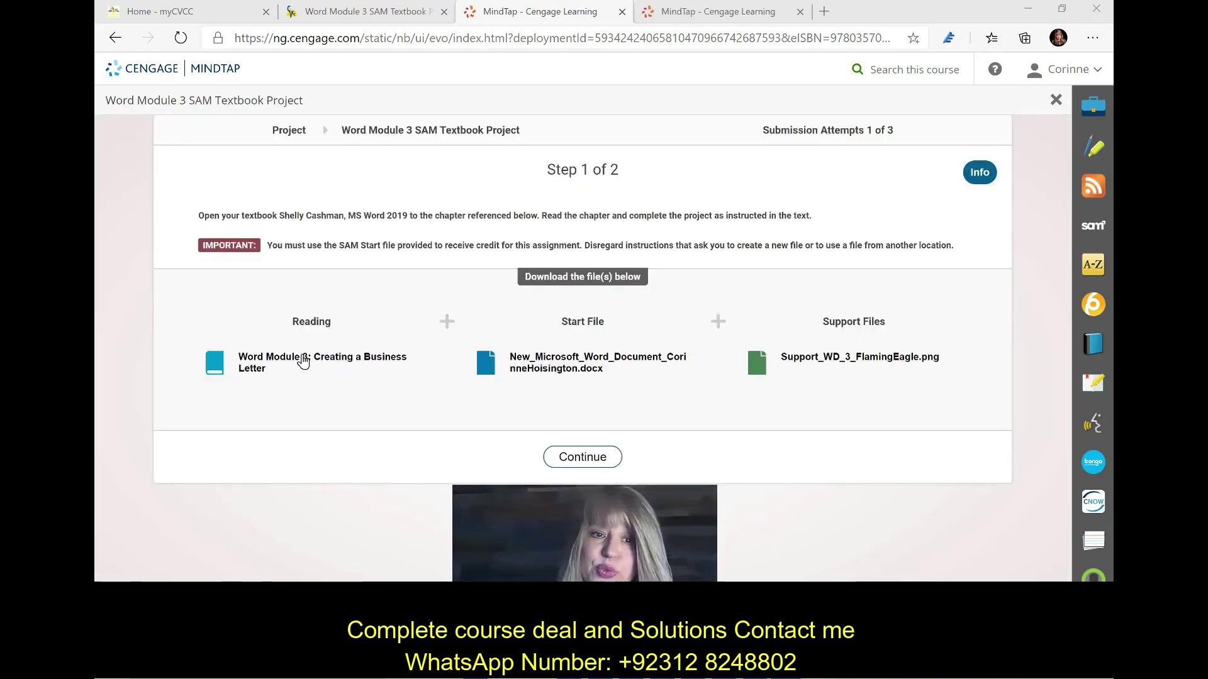
Step: Download the project's Word start file and Support_WD_3_FlamingEagle.png, open the start file in Word and enable editing
click(570, 373)
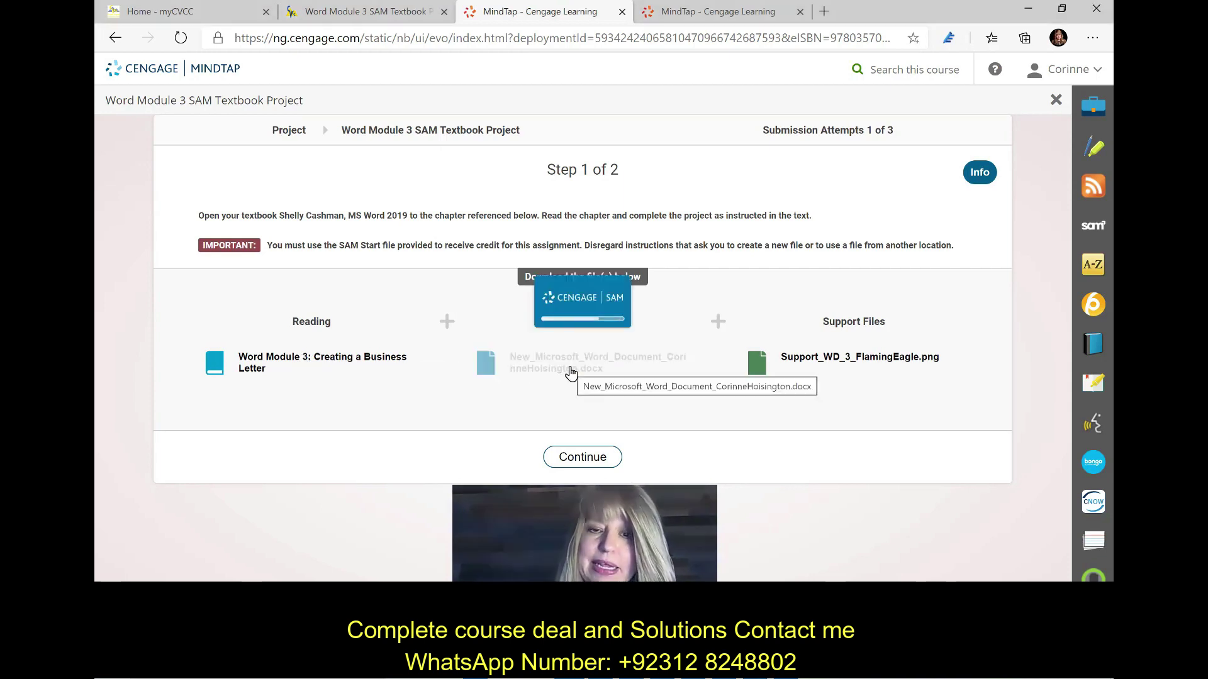
click(818, 364)
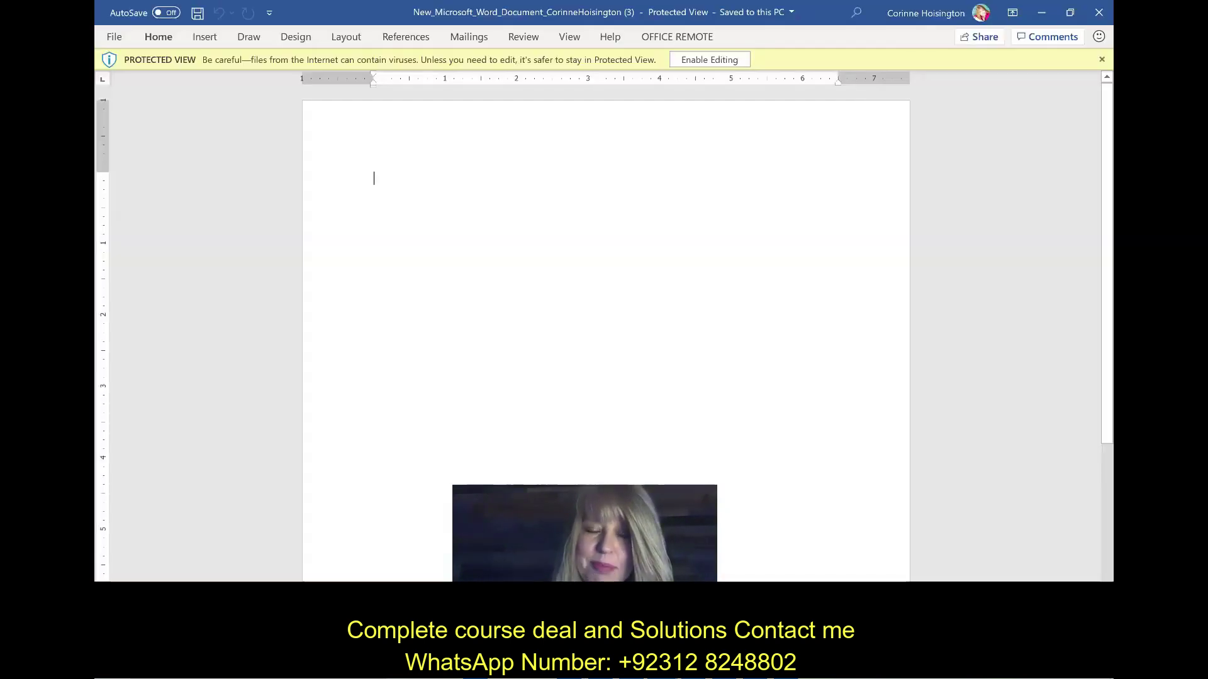
click(713, 61)
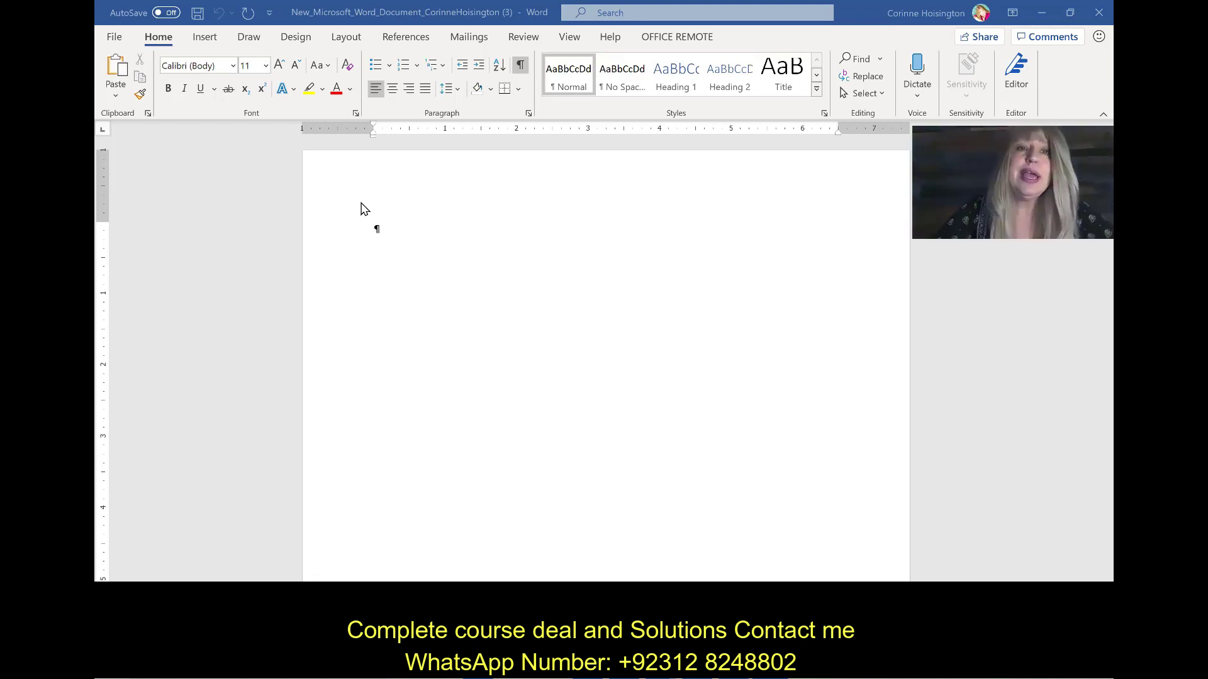
Step: Draw a rectangle shape about 0.93" high and 6.39" wide at the top margin of the blank page
right_click(211, 39)
click(211, 39)
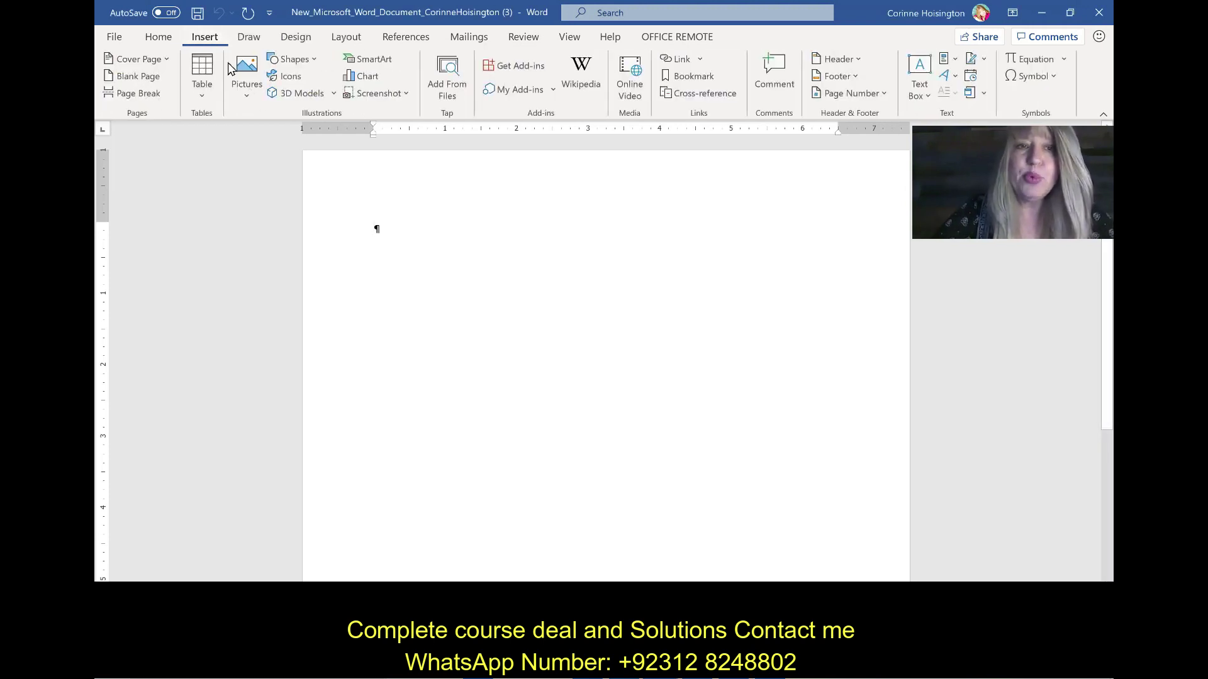
click(317, 60)
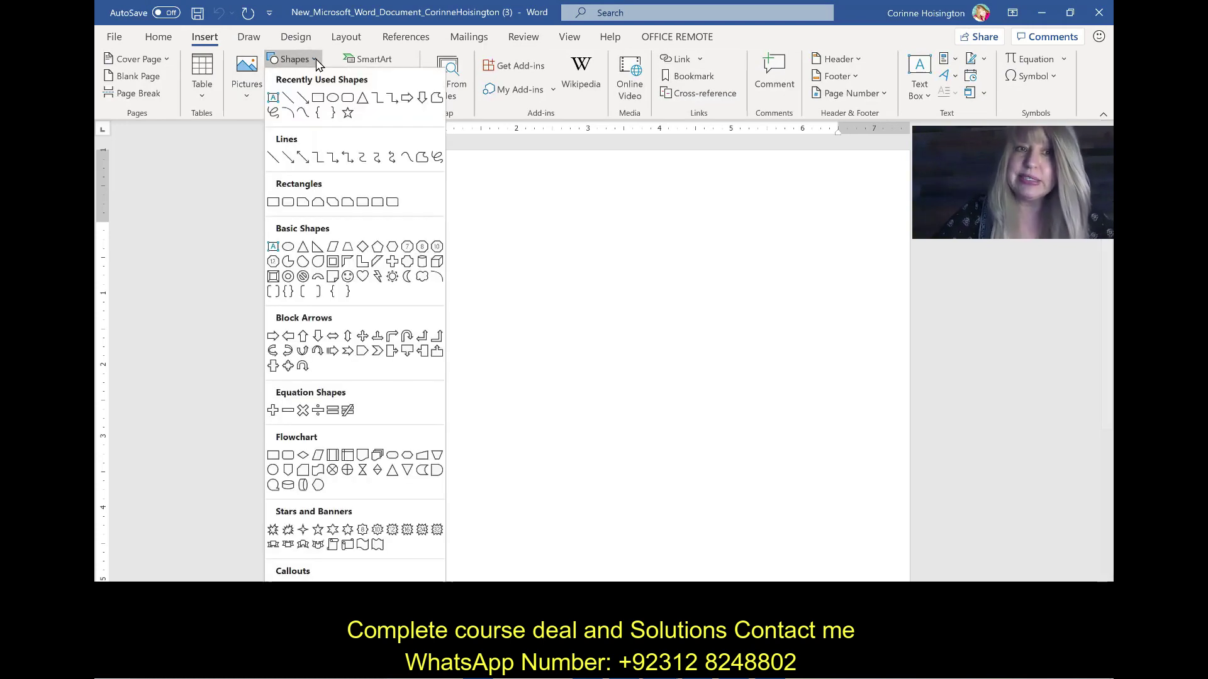
click(272, 202)
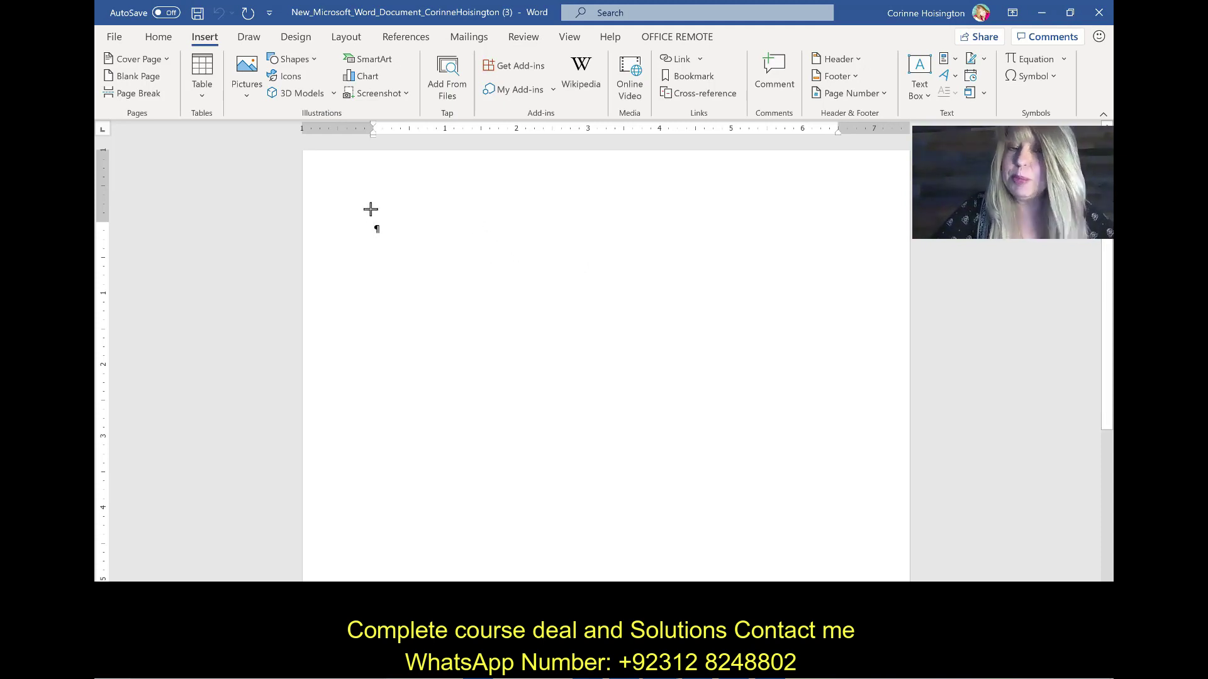
drag(371, 208, 827, 275)
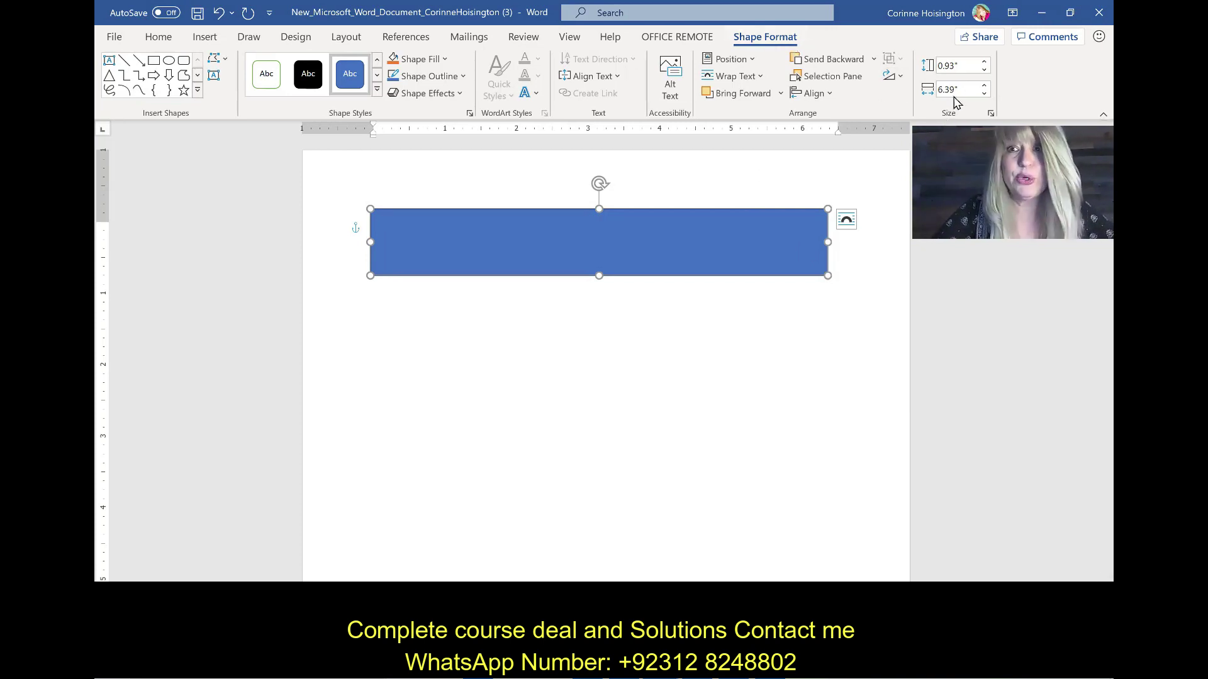
Step: Set the rectangle's height to 0.5" and its width to 5"
click(962, 66)
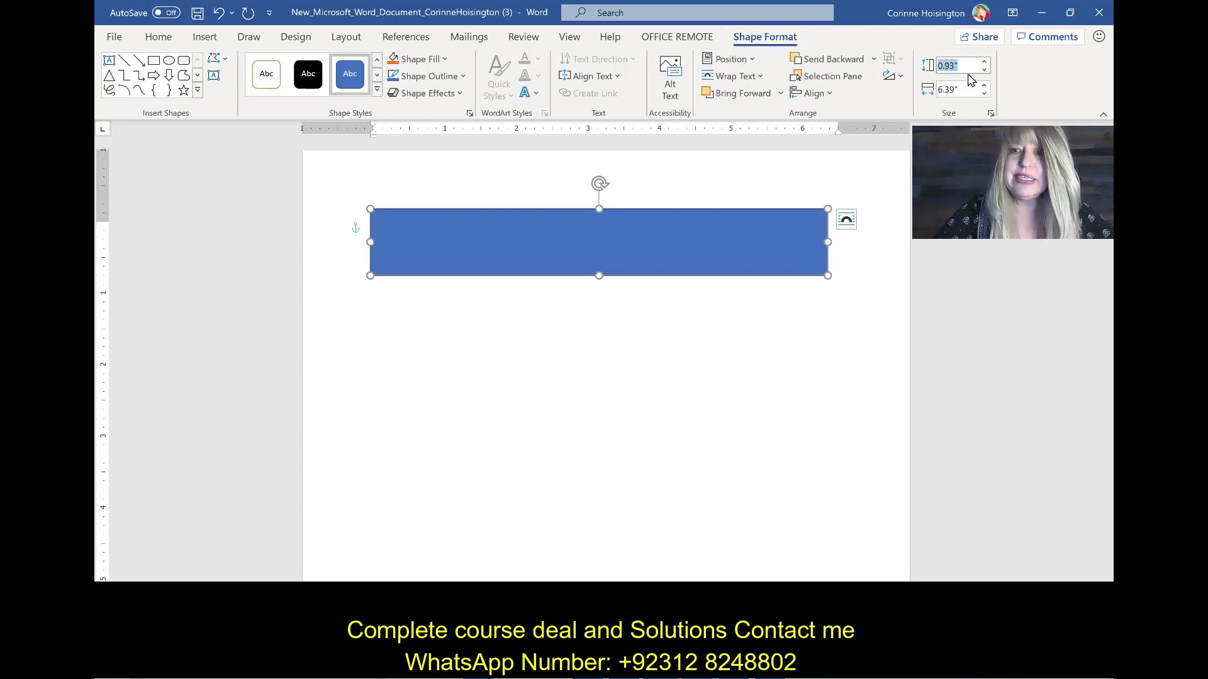
text(.5)
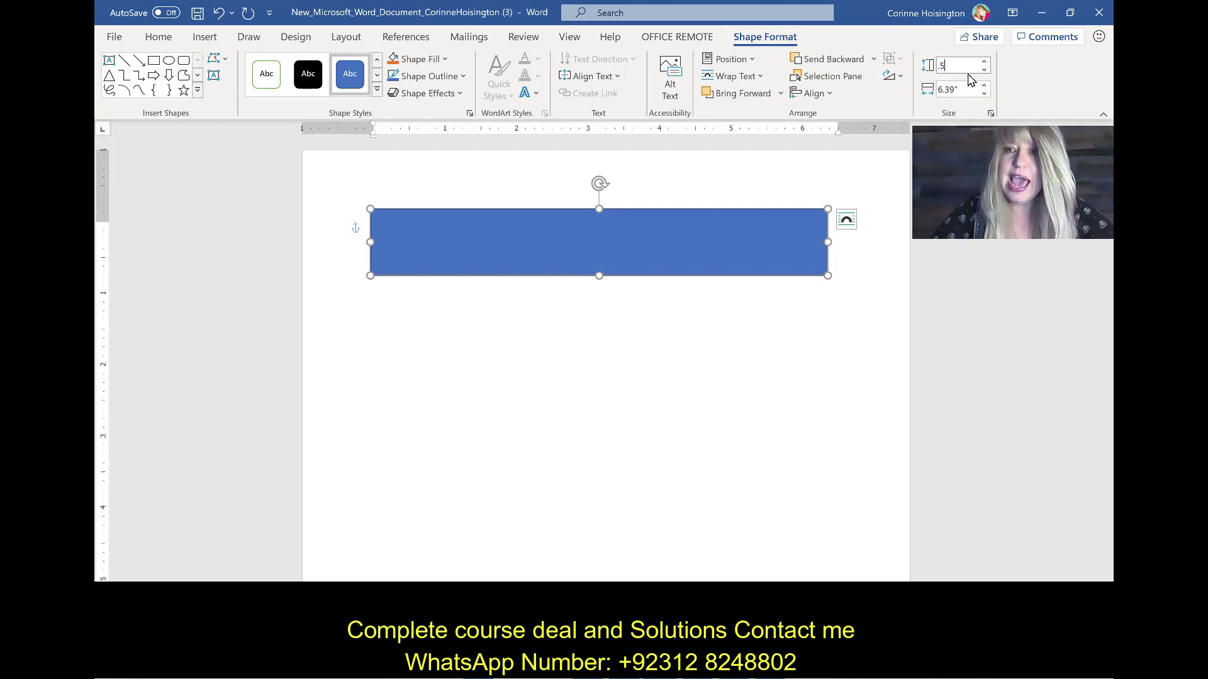
key(Tab)
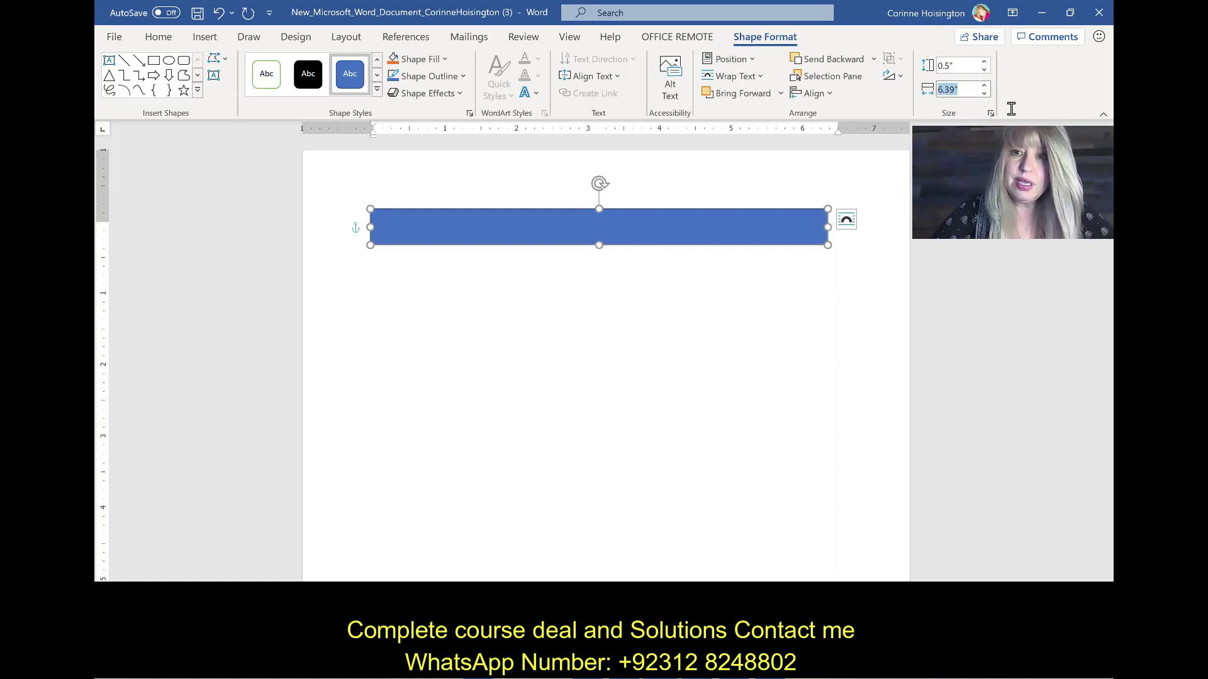
text(5)
key(Return)
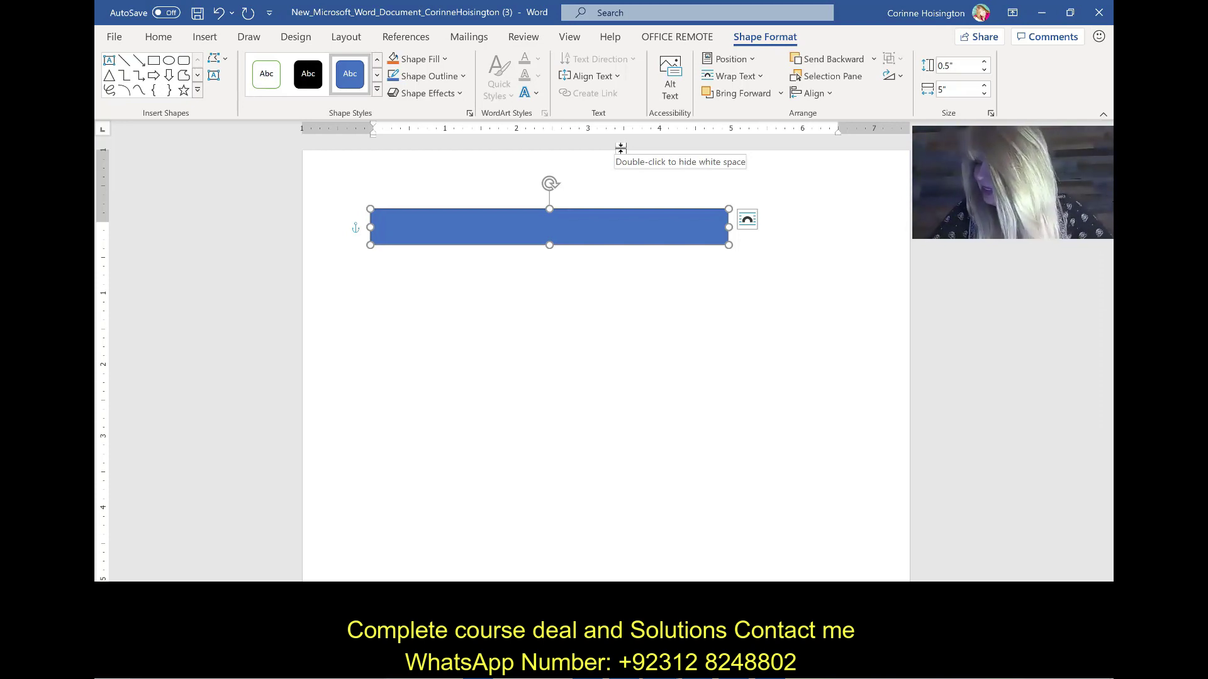
Step: Position the rectangle at the top center of the page and set its text wrapping to Top and Bottom
click(748, 221)
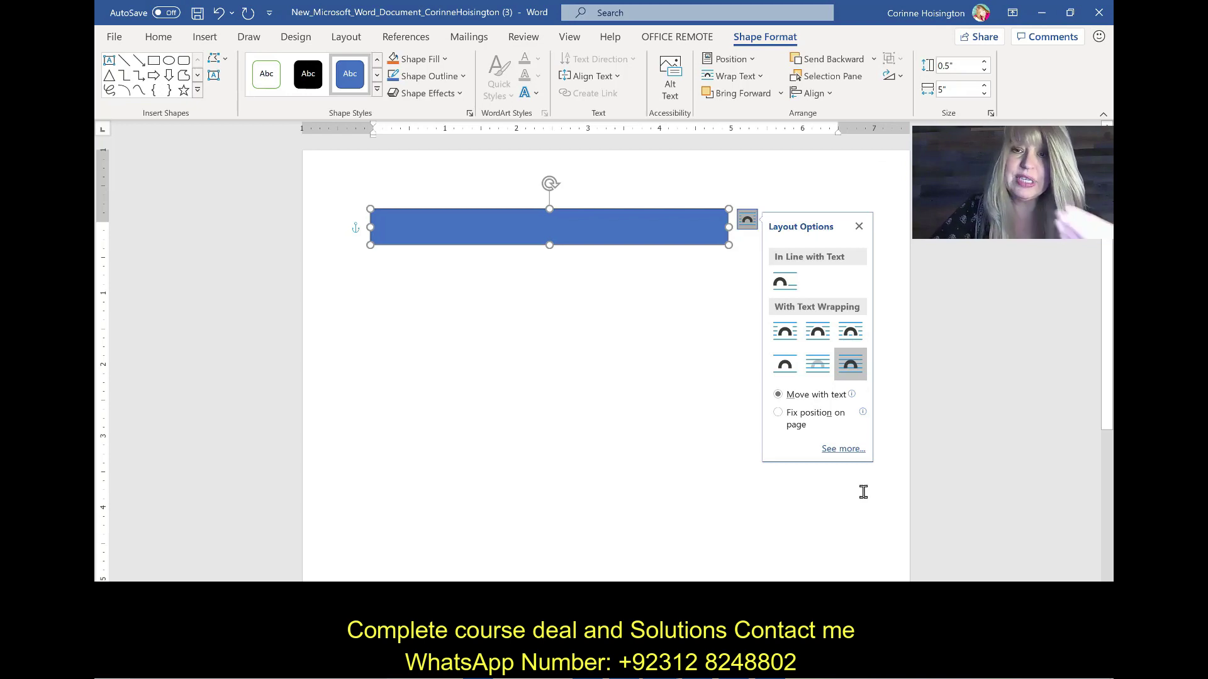
click(749, 63)
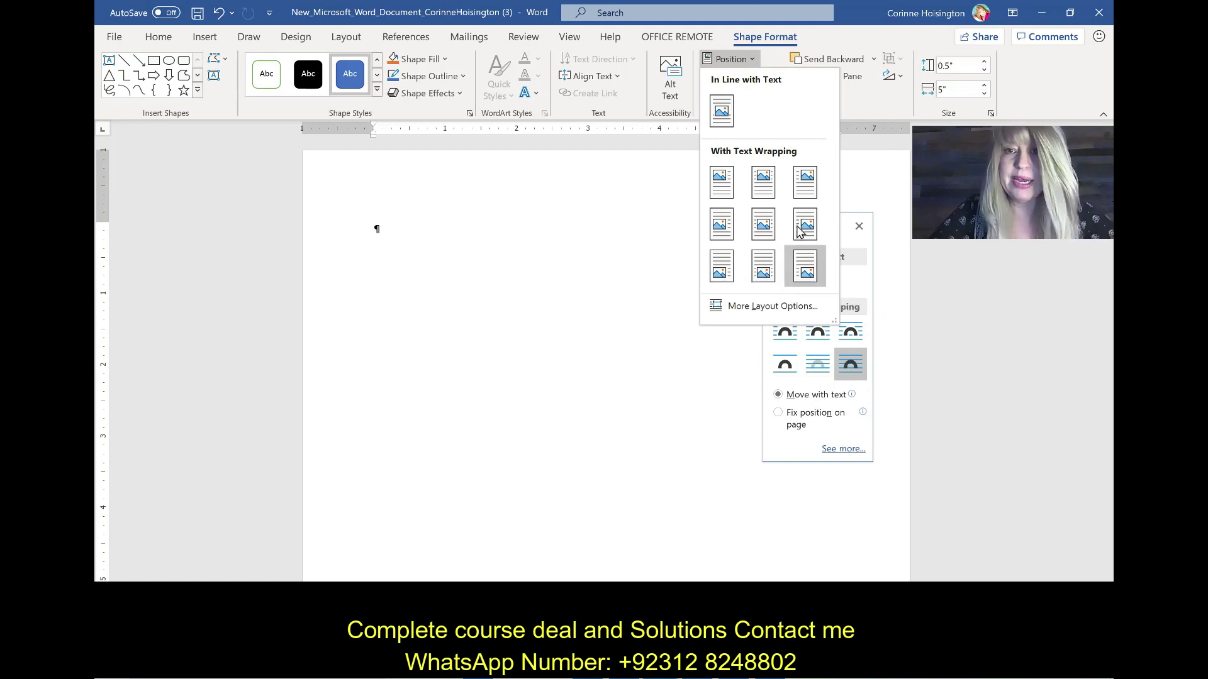
click(761, 182)
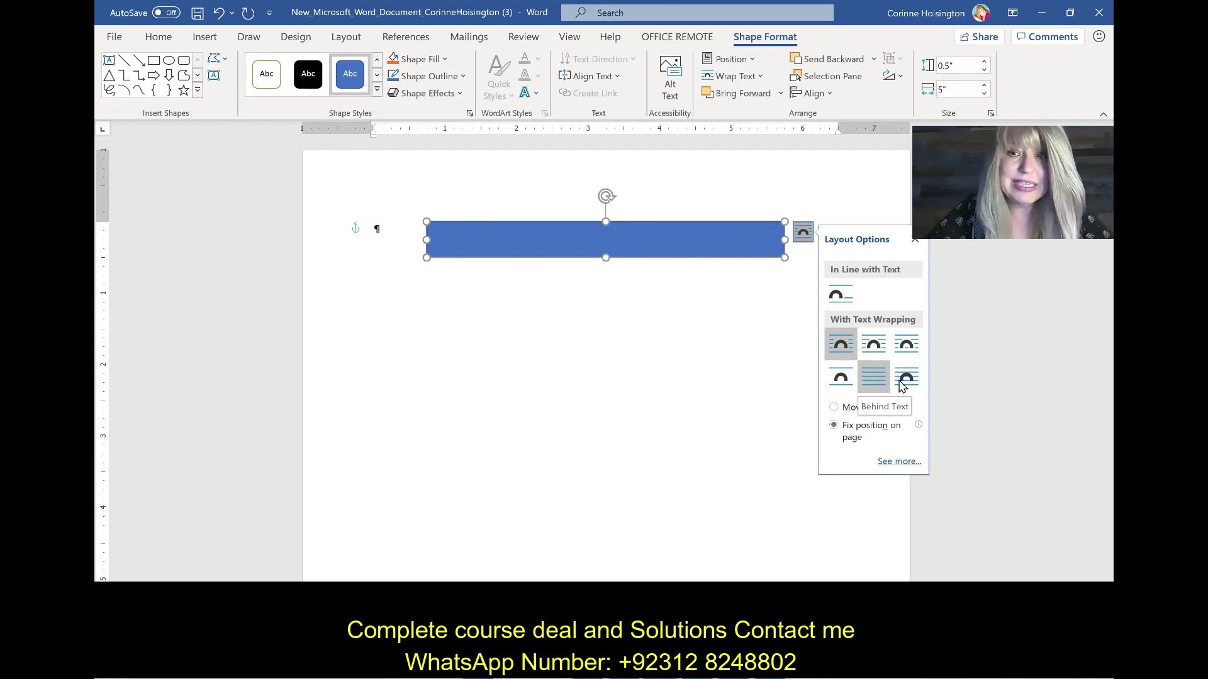
click(846, 387)
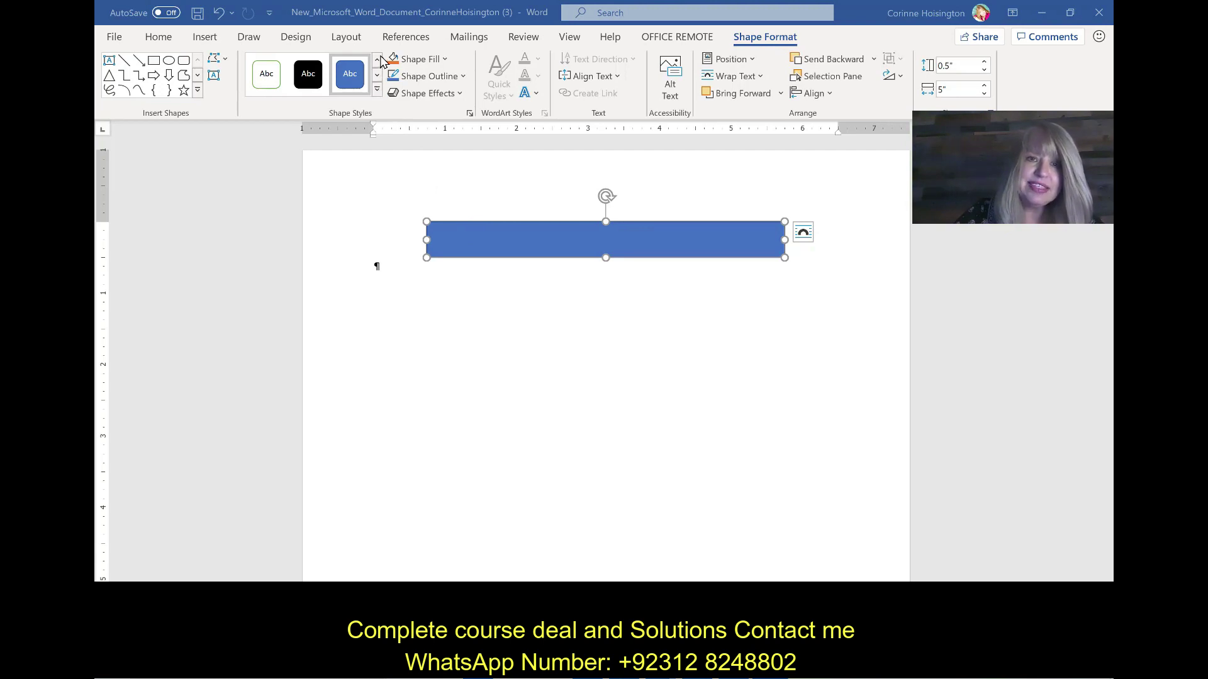
Step: Apply the orange Moderate Effect theme style to the rectangle and give it a gold theme-color outline
click(376, 92)
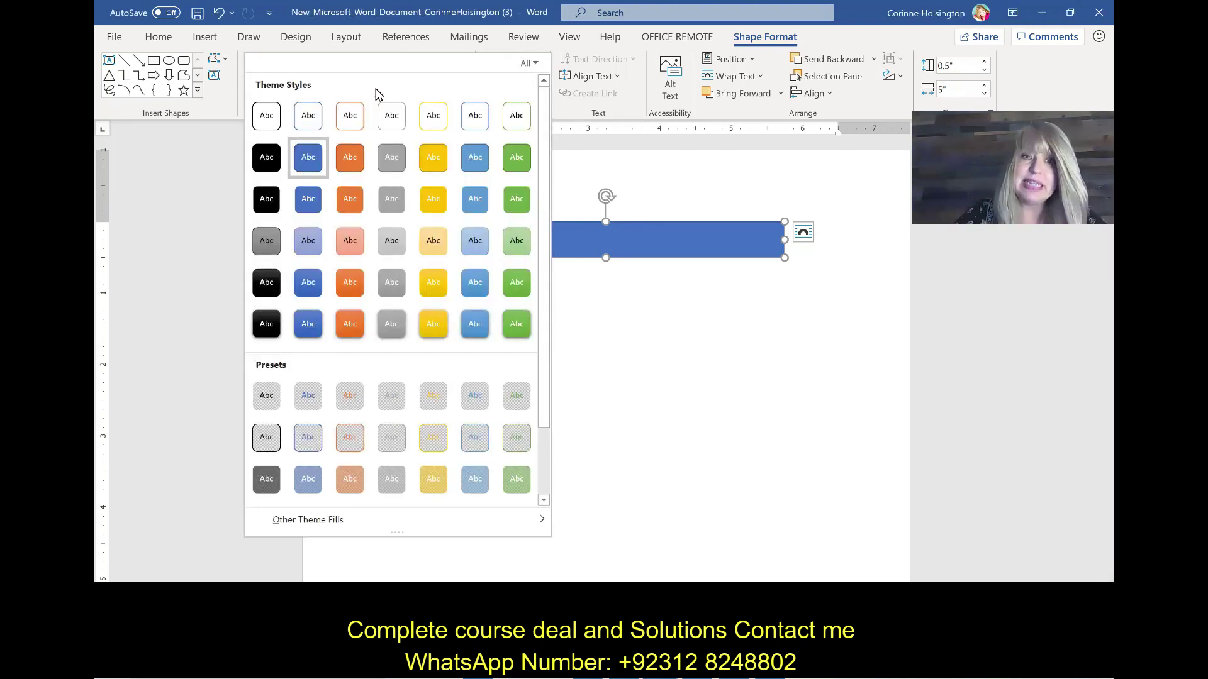
click(351, 289)
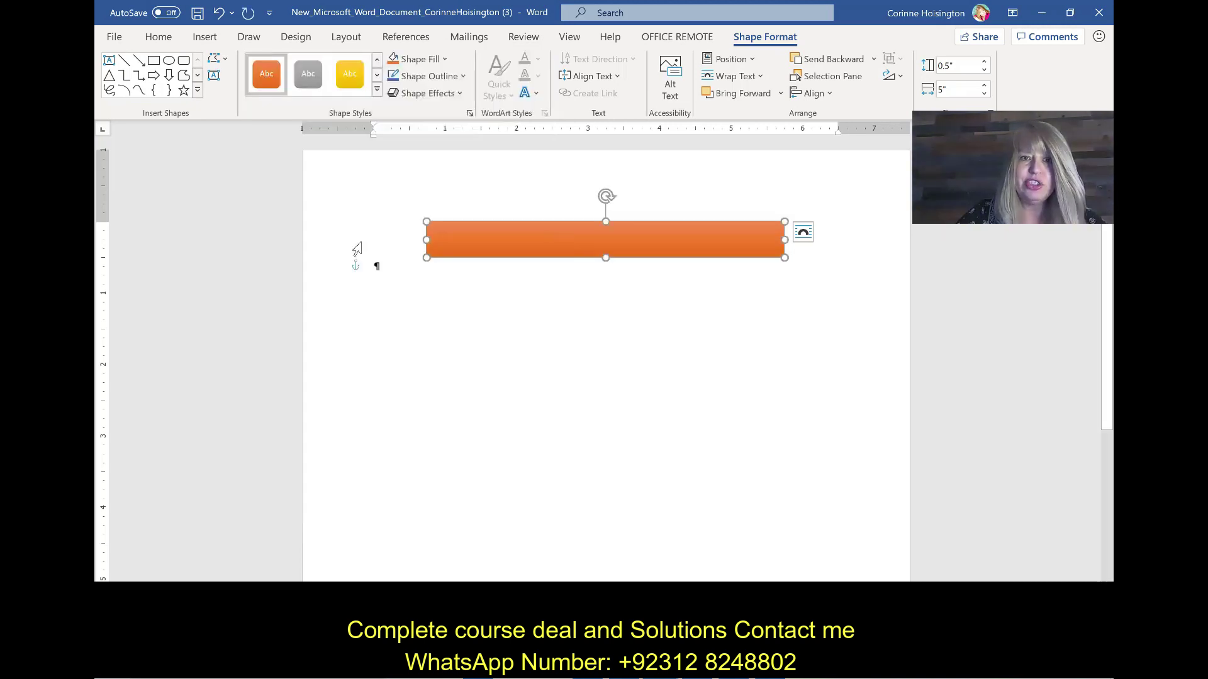
click(466, 80)
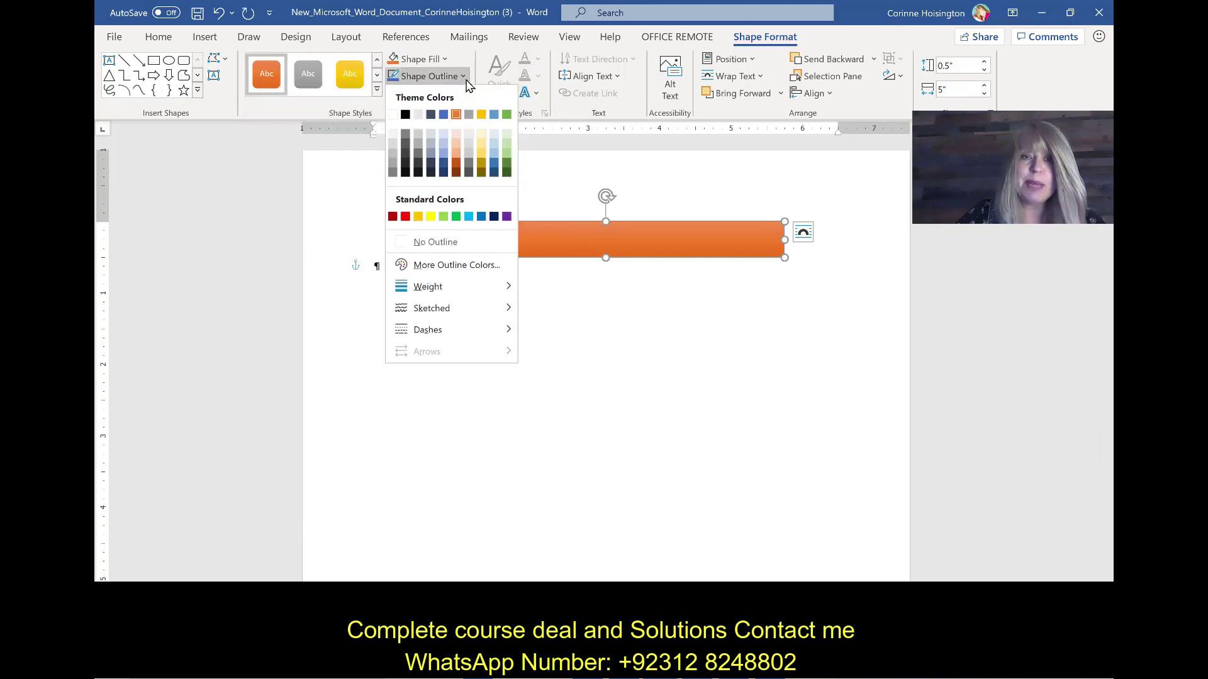
click(481, 115)
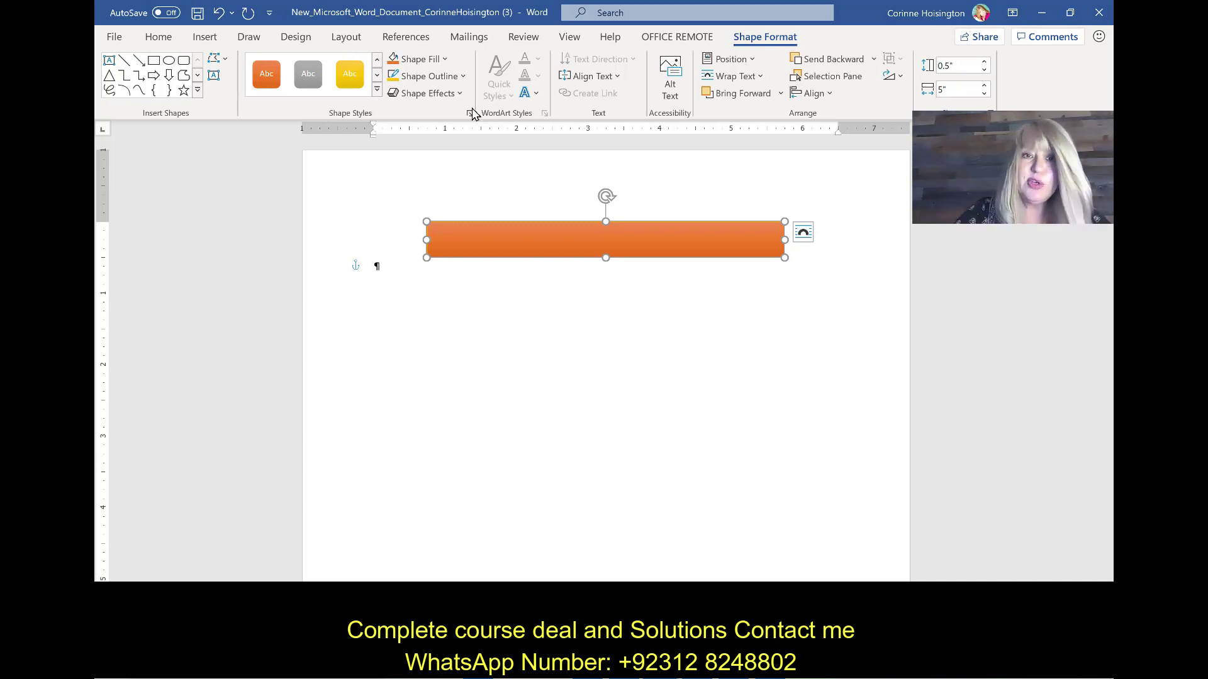
Step: Add the smallest gold glow variation to the rectangle as a shape effect
click(454, 95)
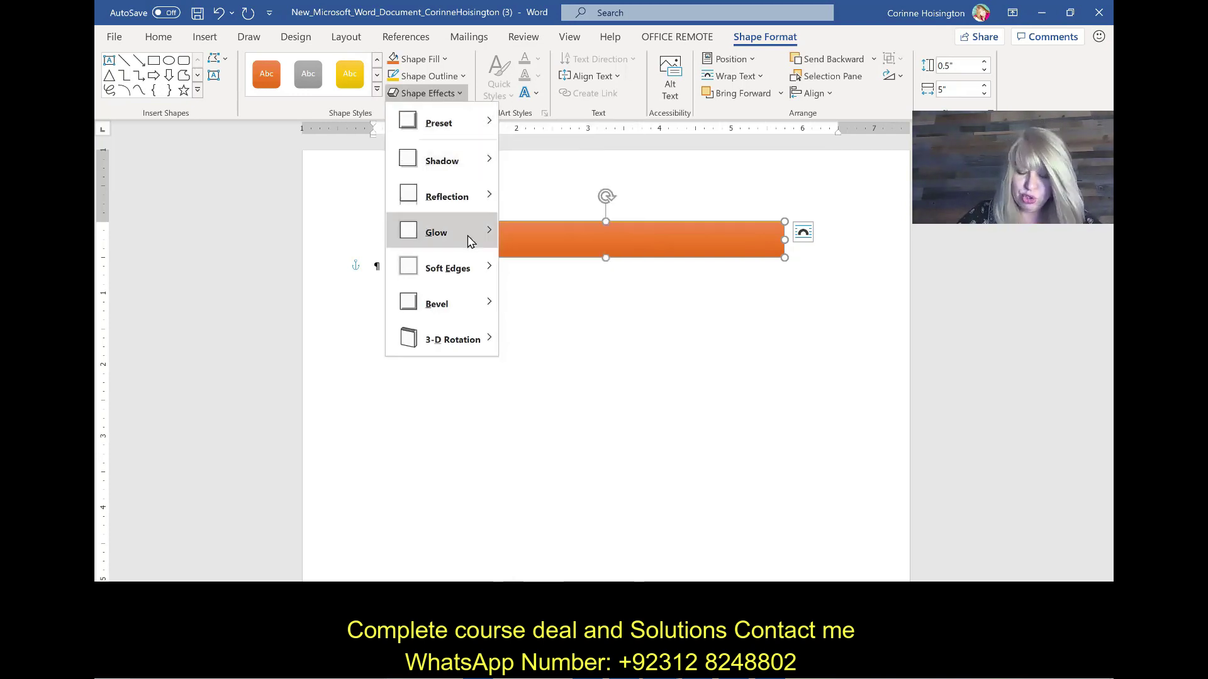
mouse_move(468, 243)
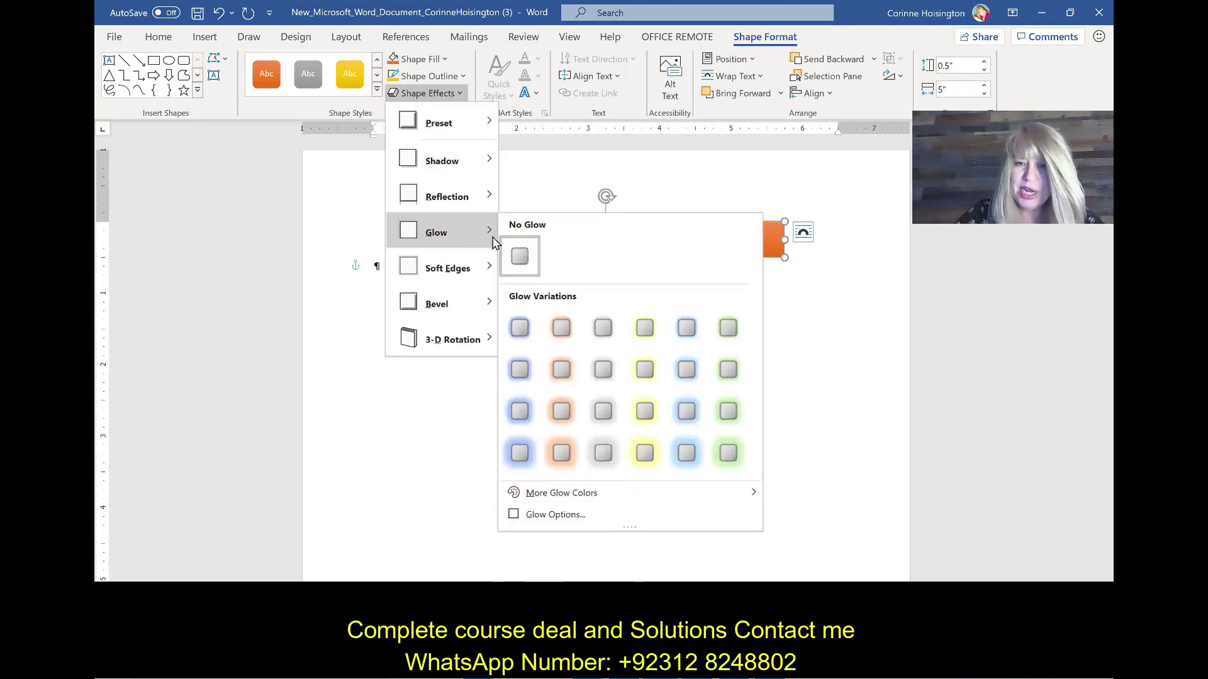
click(646, 330)
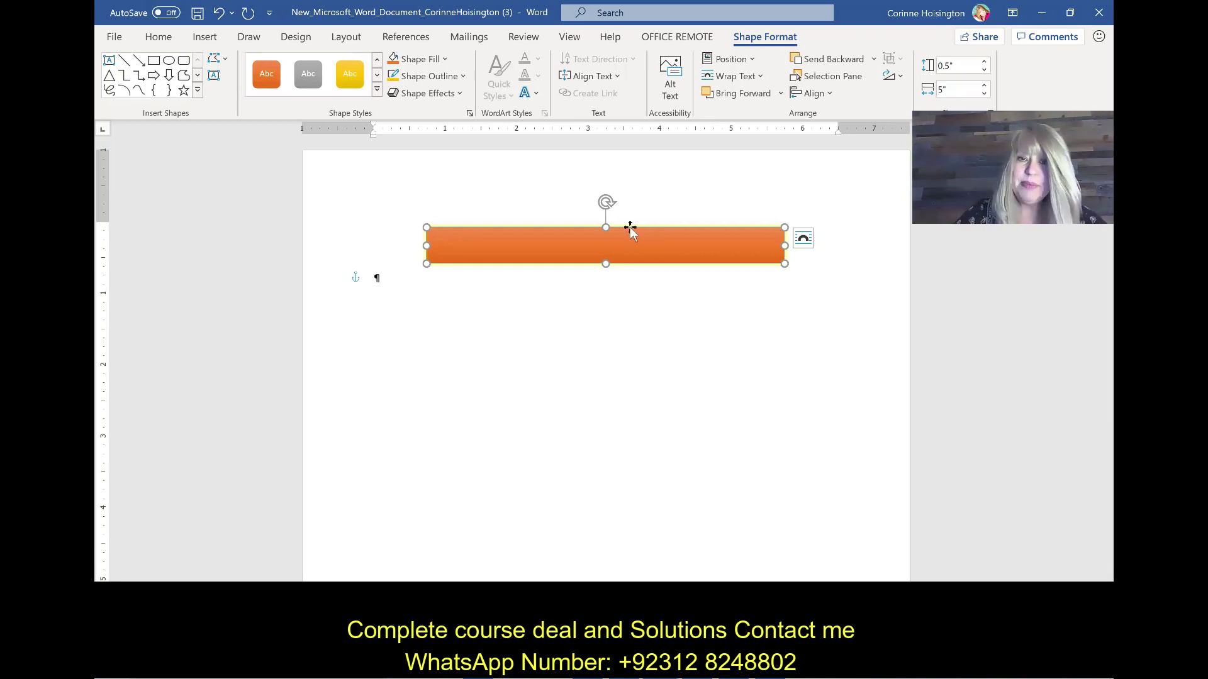
Step: Add the text "Sunset State College" inside the rectangle
right_click(610, 247)
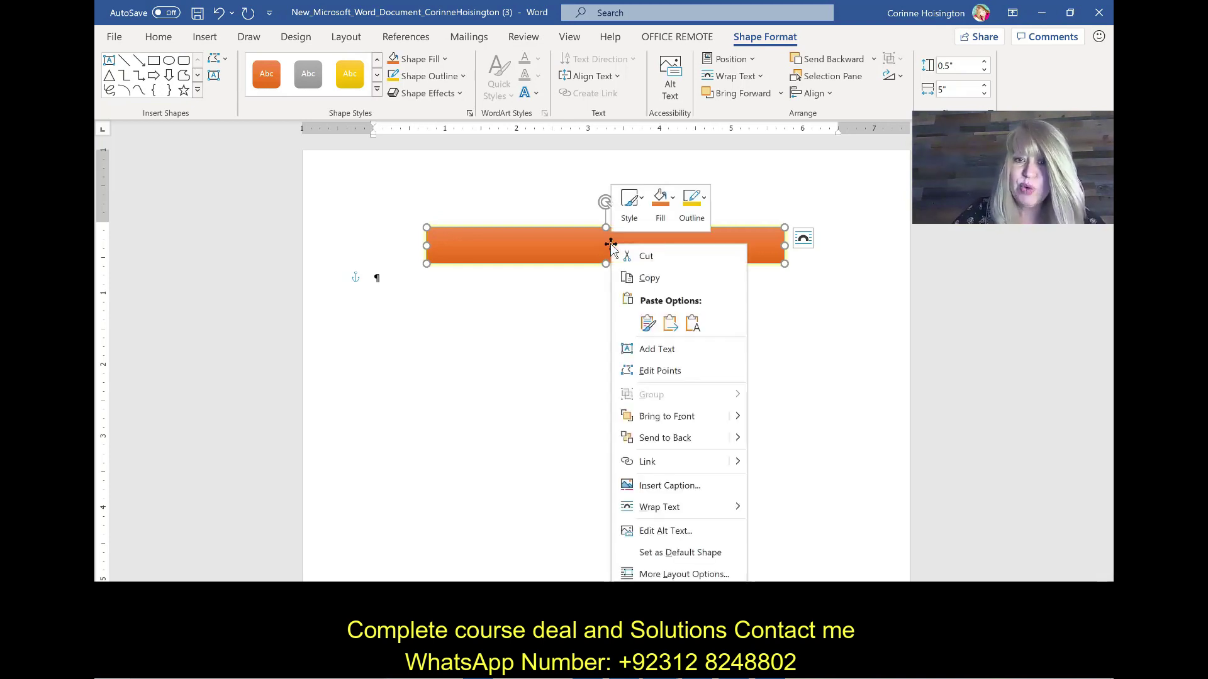
click(652, 351)
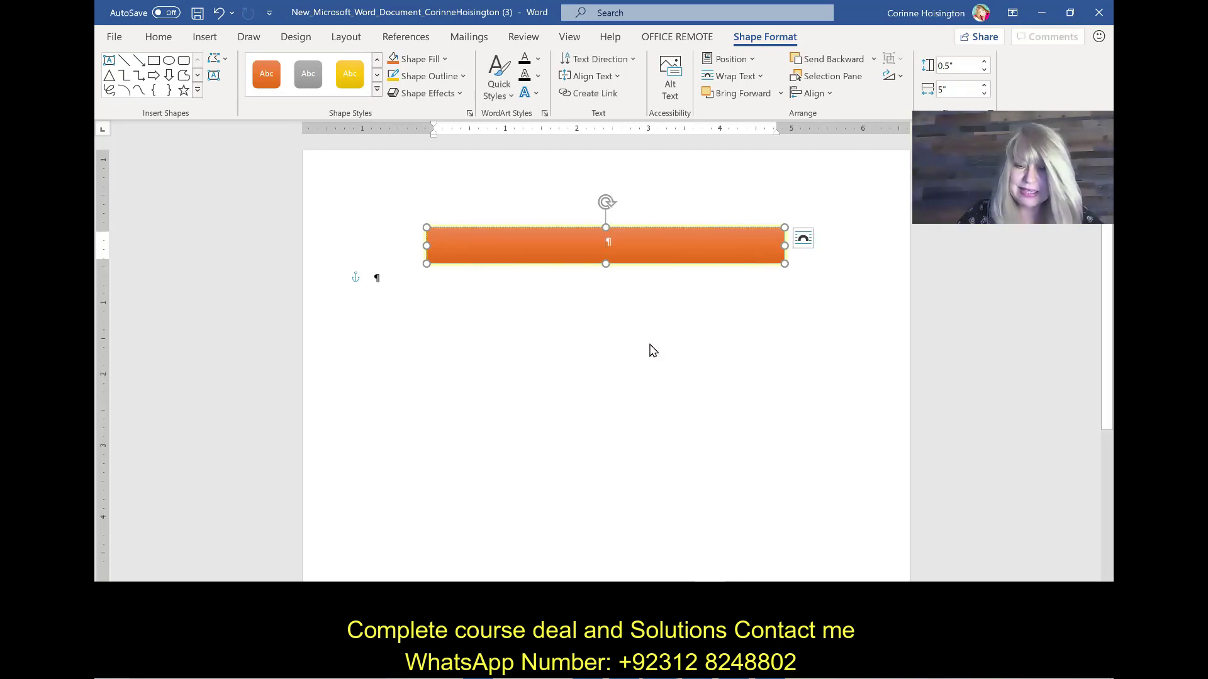
text(Sunset S)
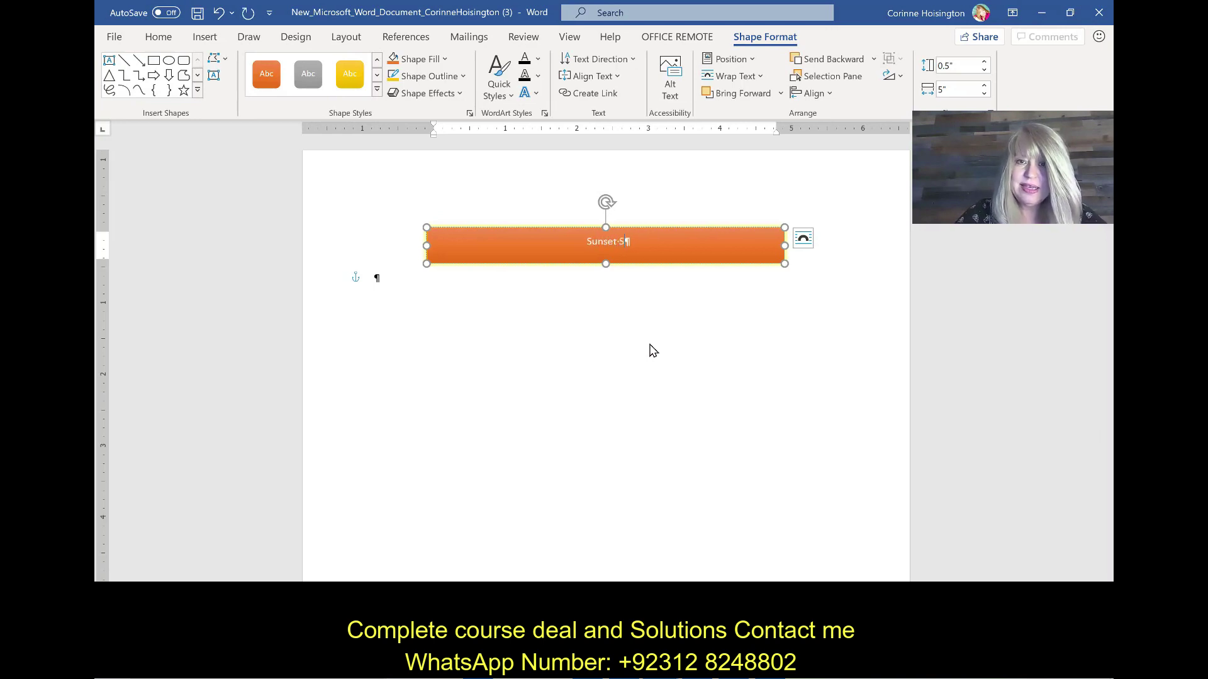
text(tate College)
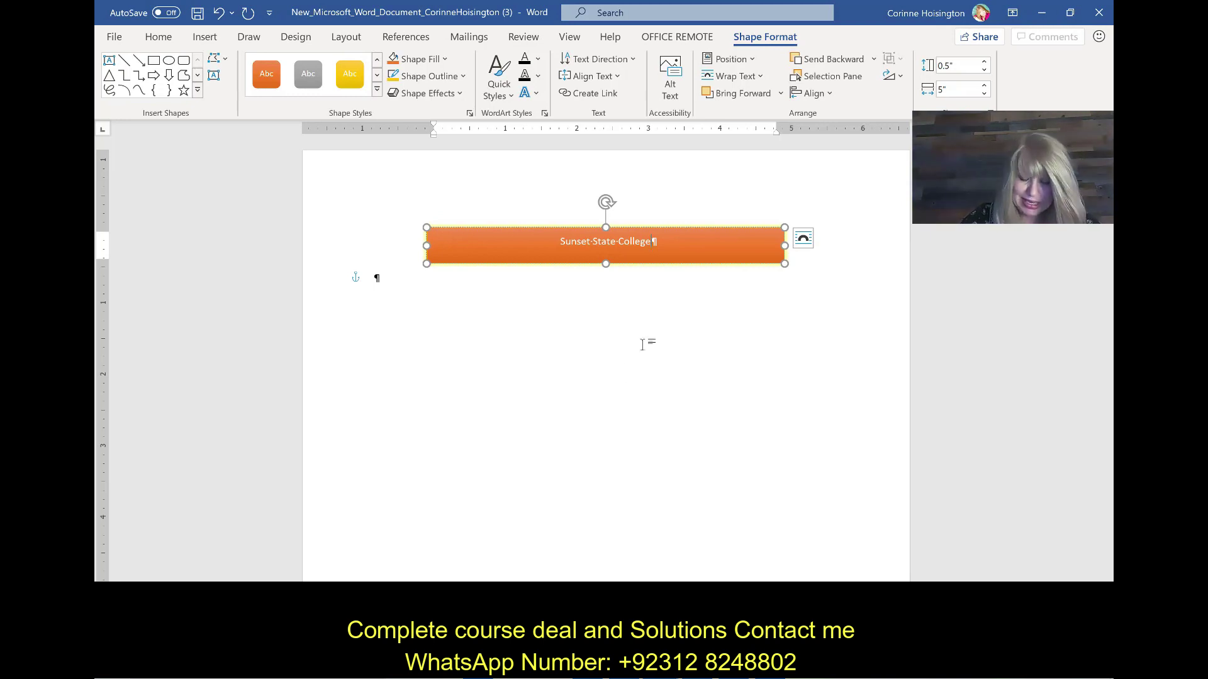
Step: Enlarge the "Sunset State College" text in the rectangle to 24 pt and make it bold
drag(560, 241, 658, 243)
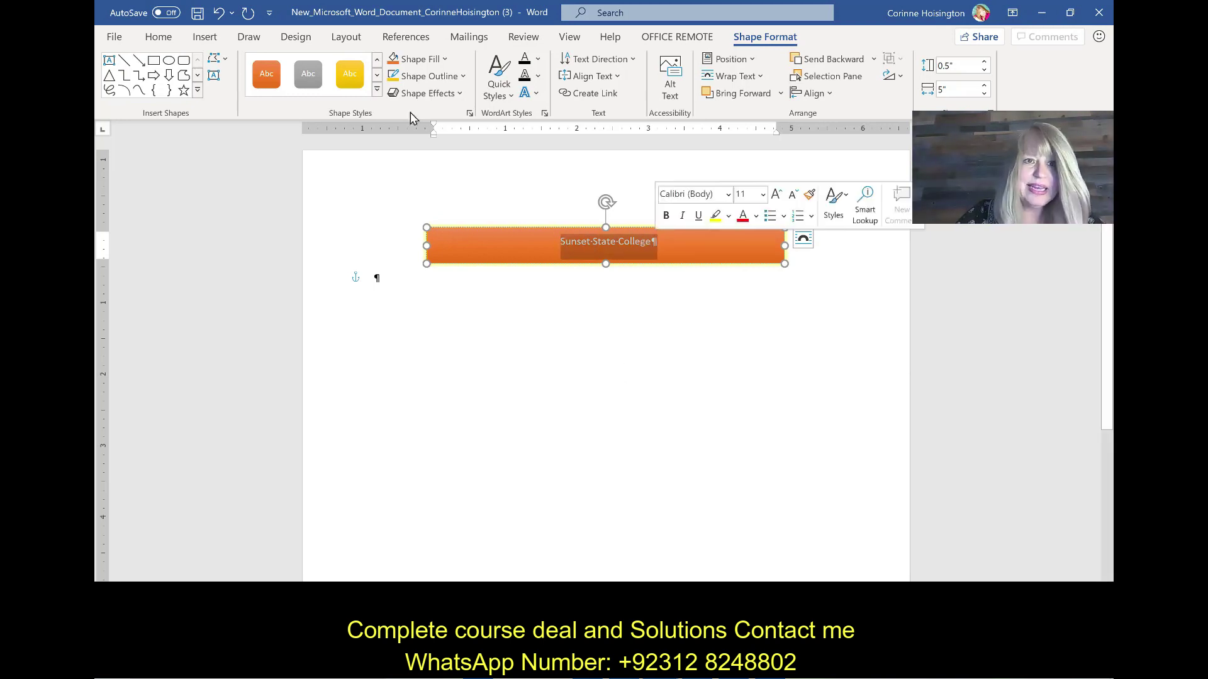
click(159, 38)
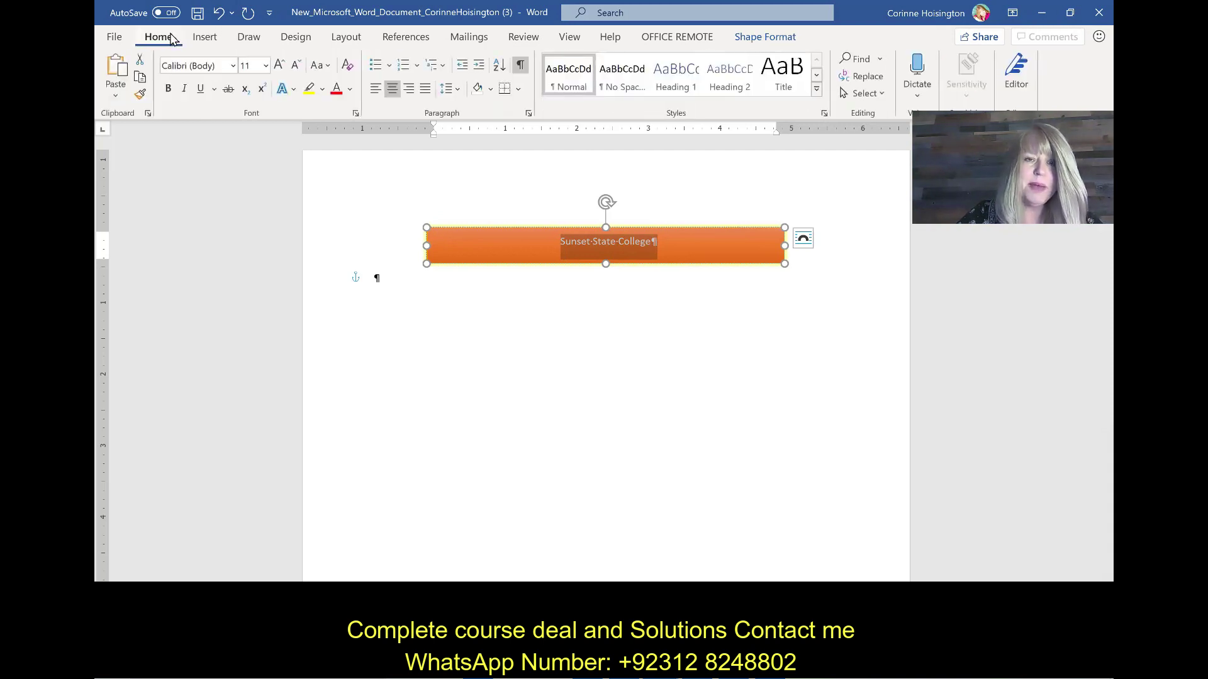
click(278, 65)
click(278, 66)
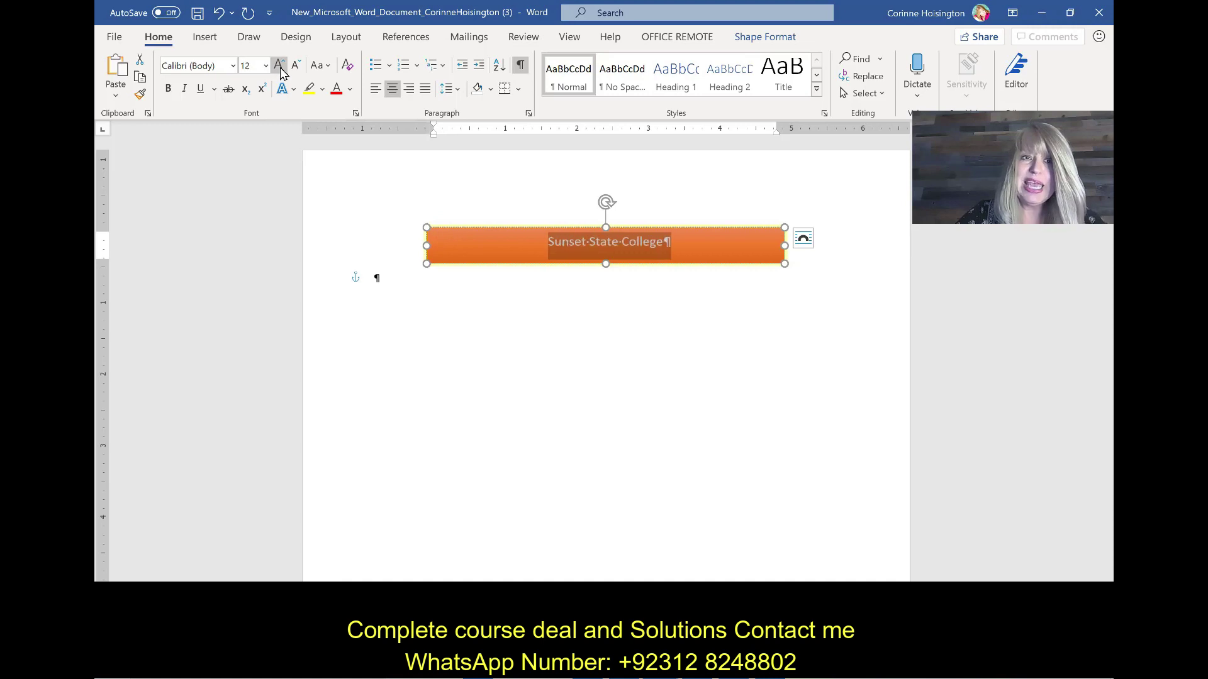
click(279, 65)
click(279, 66)
click(280, 68)
click(279, 68)
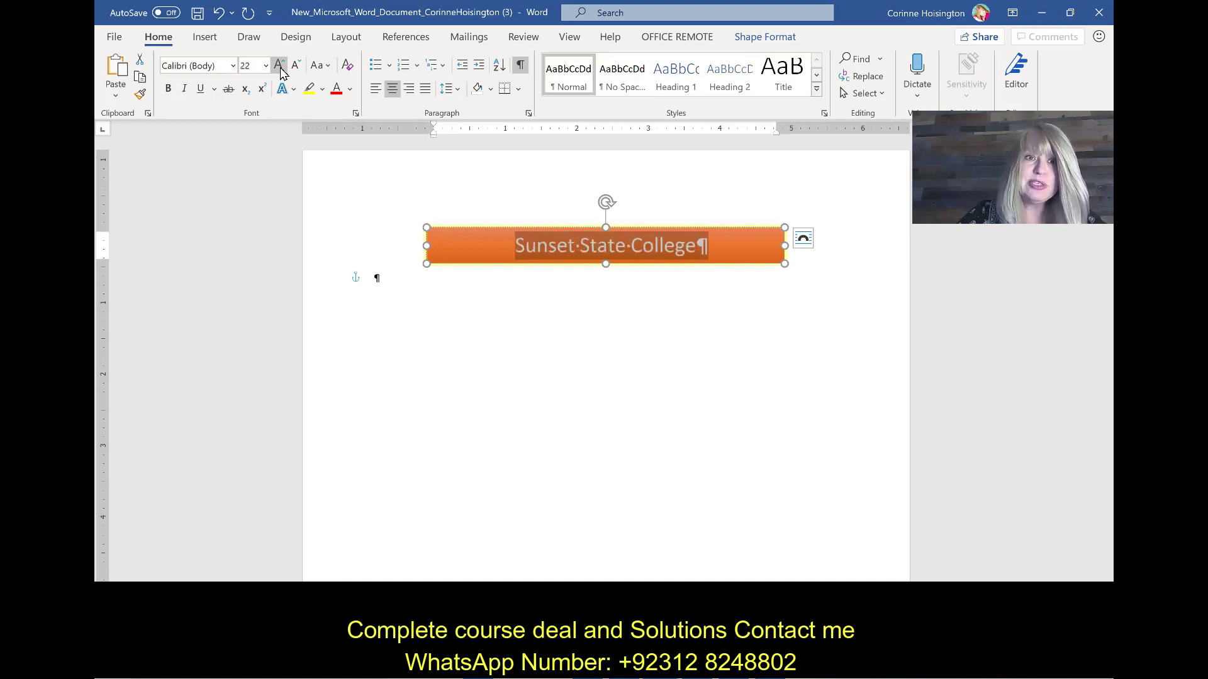
click(280, 68)
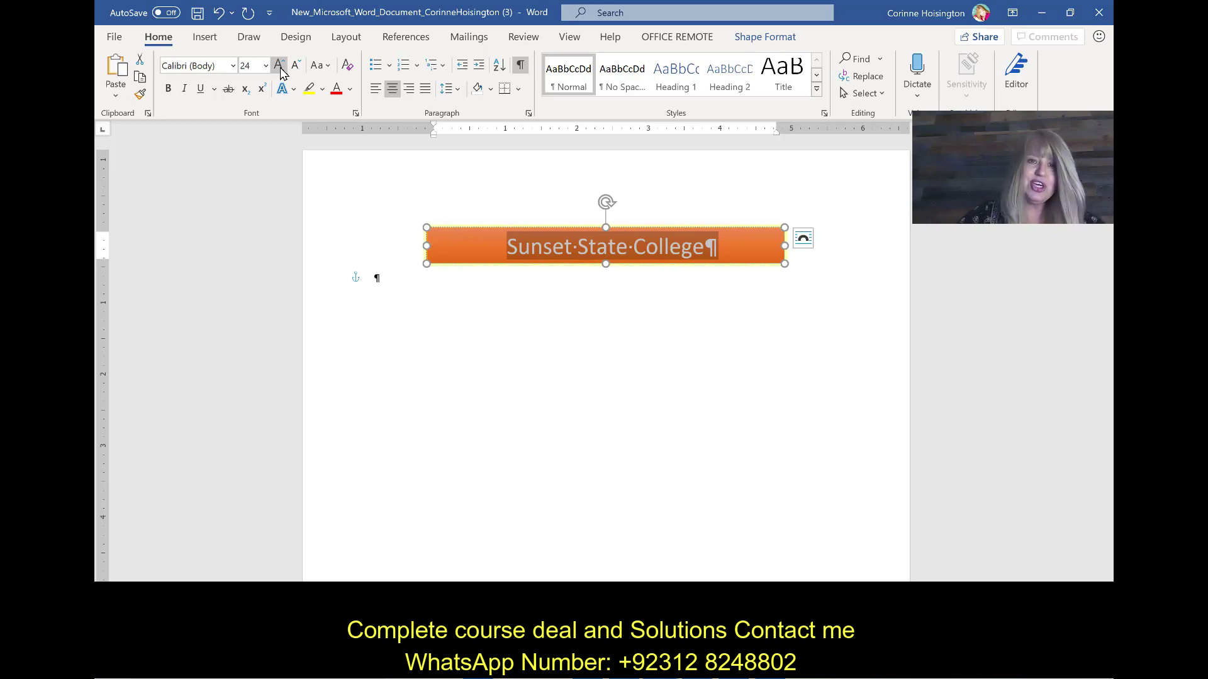
click(173, 92)
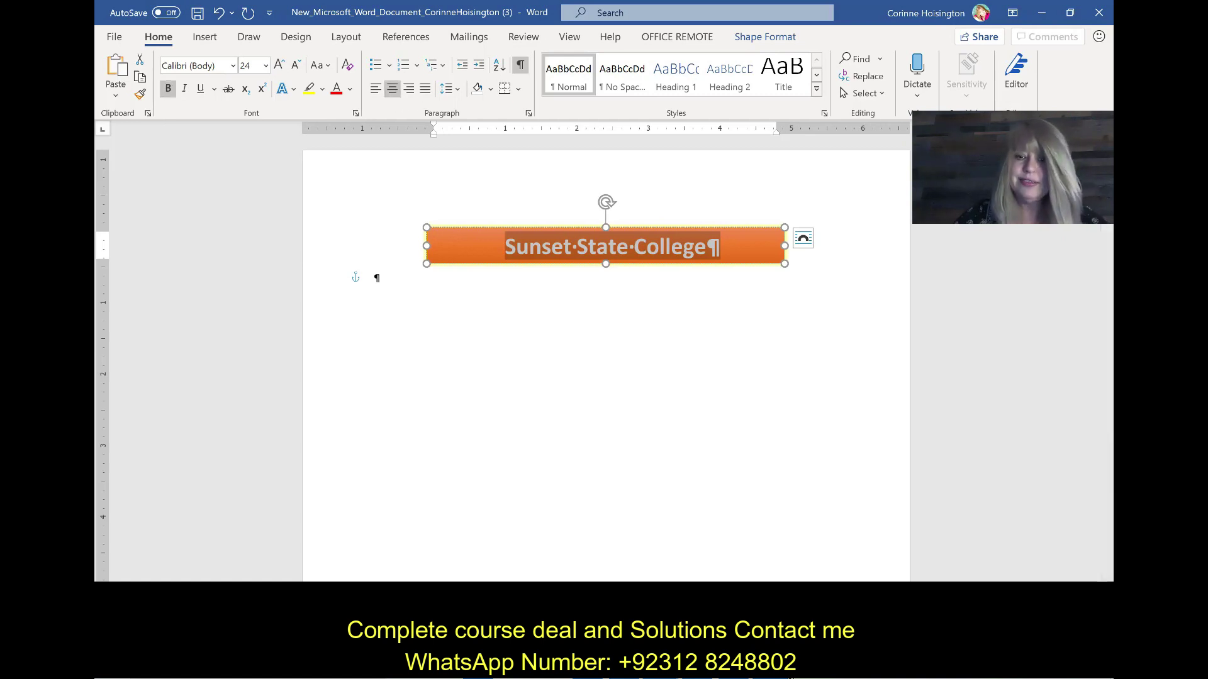
Step: Place the insertion point in the paragraph below the rectangle and search the online pictures for "eagle"
click(371, 272)
scroll(372, 272, up, 2)
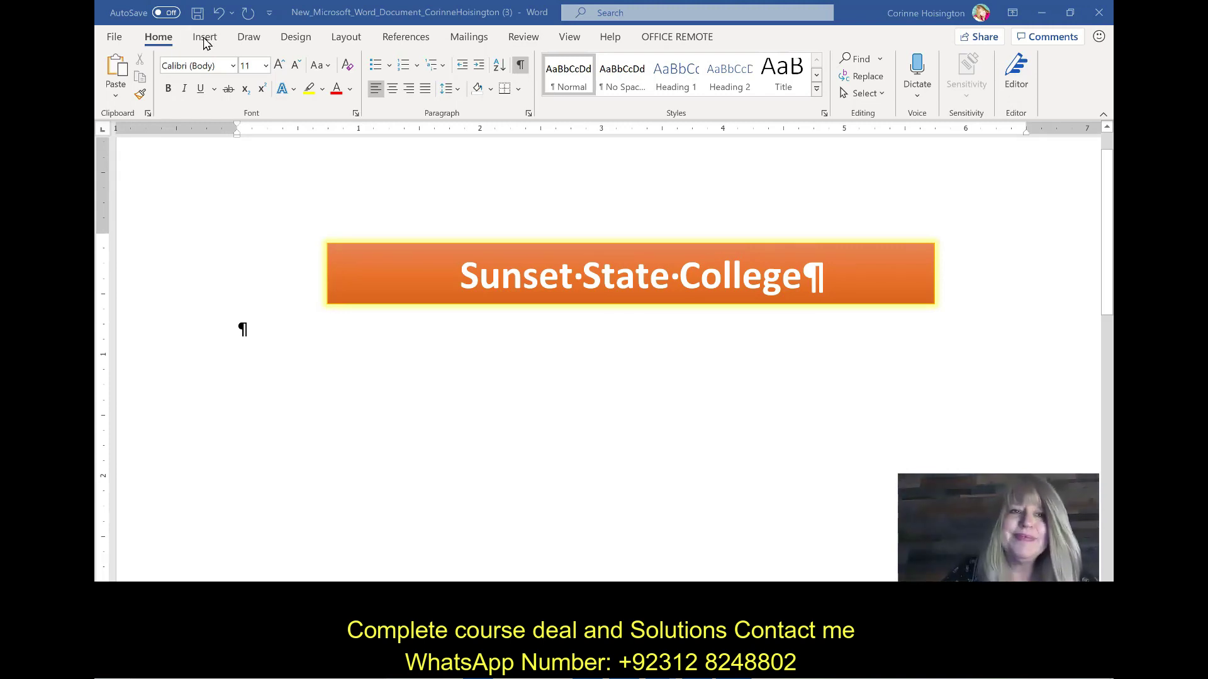
click(208, 40)
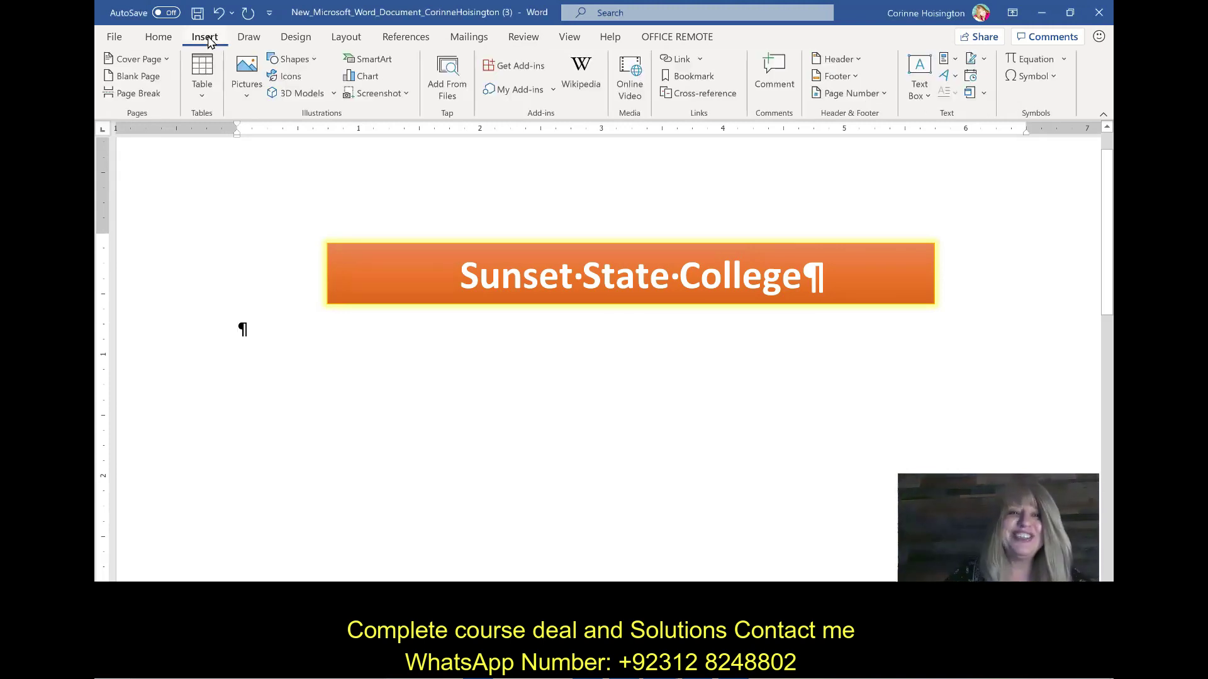
click(247, 89)
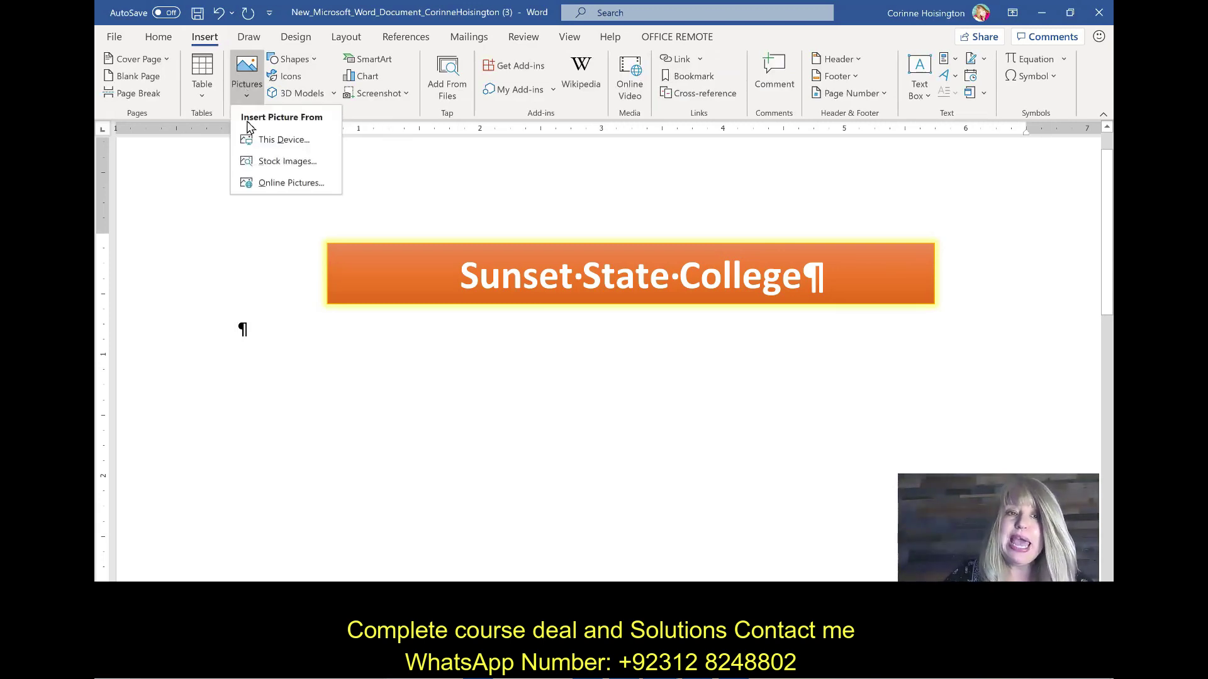
click(280, 187)
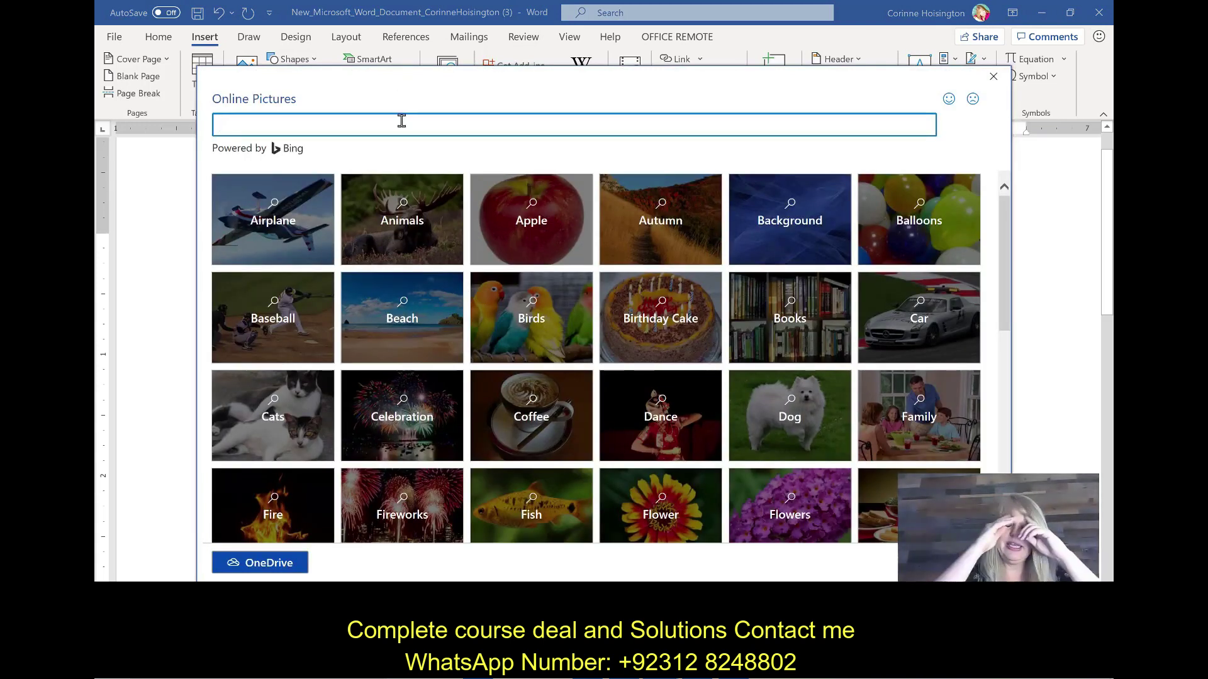
text(eagle)
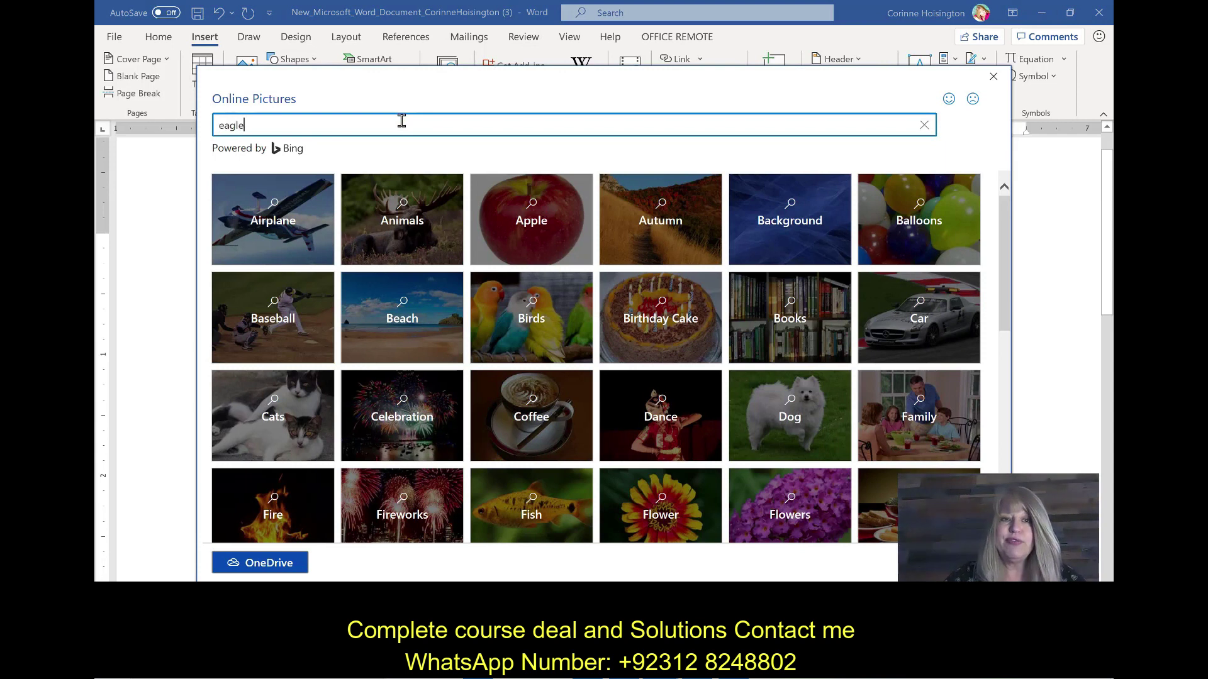
key(Return)
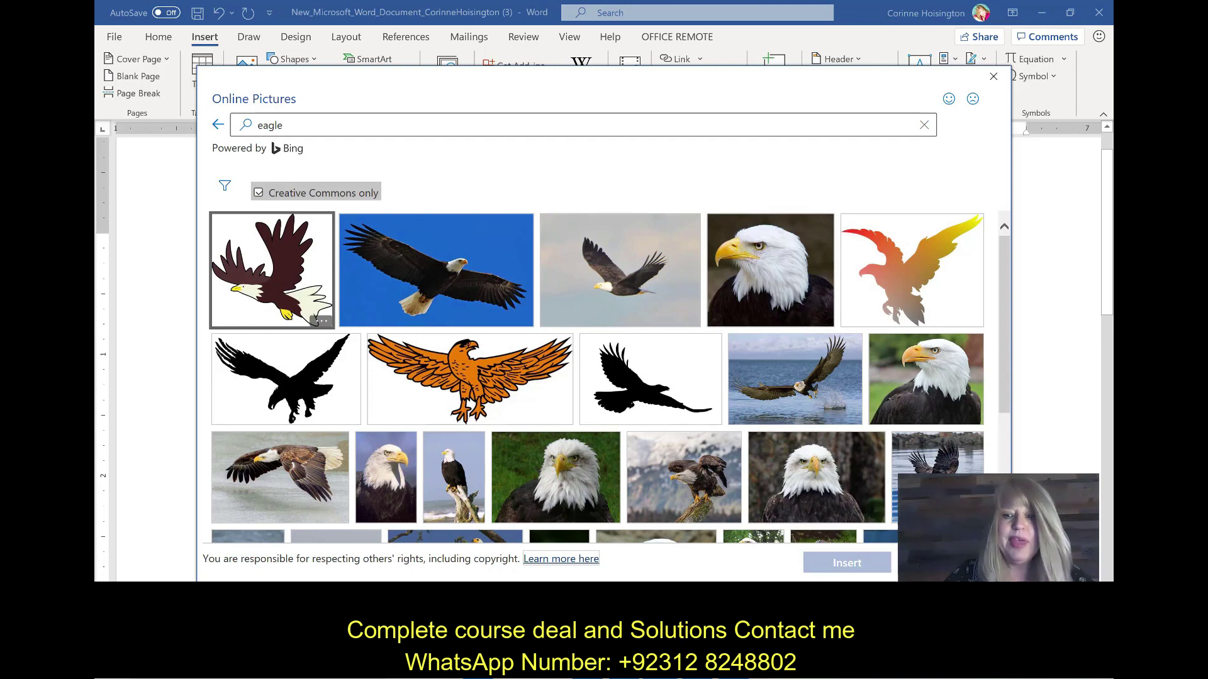
key(Escape)
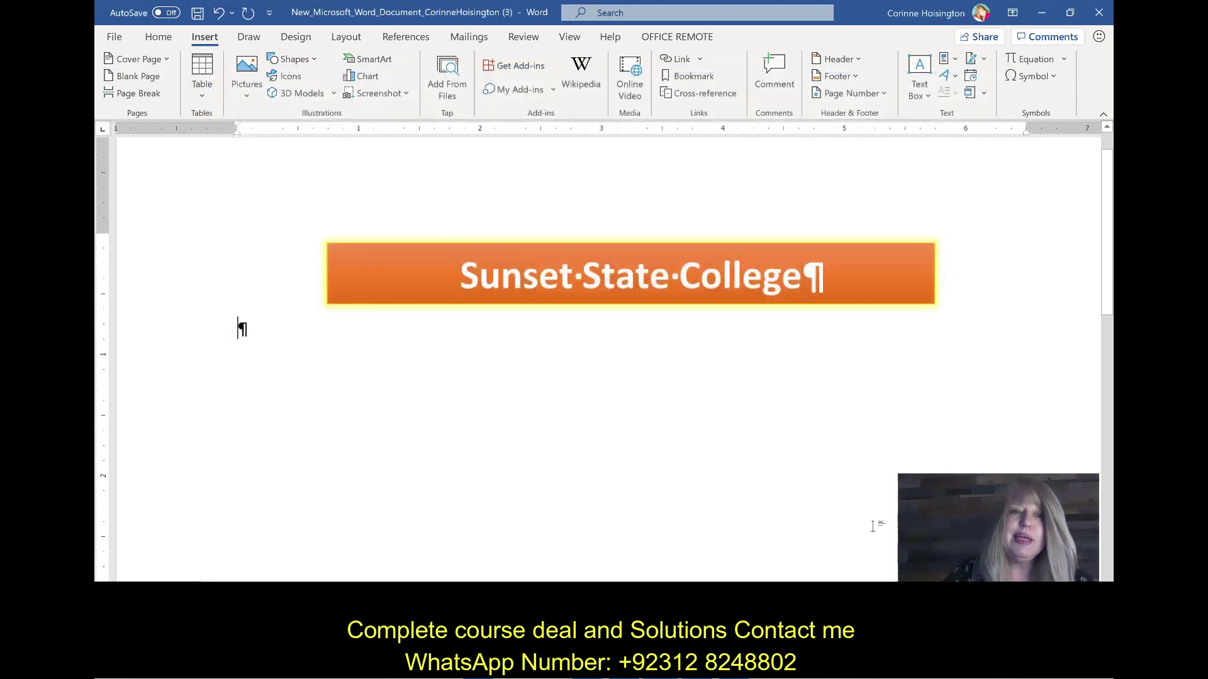
Step: Insert the orange and black eagle picture from the device's Downloads folder below the rectangle
click(247, 82)
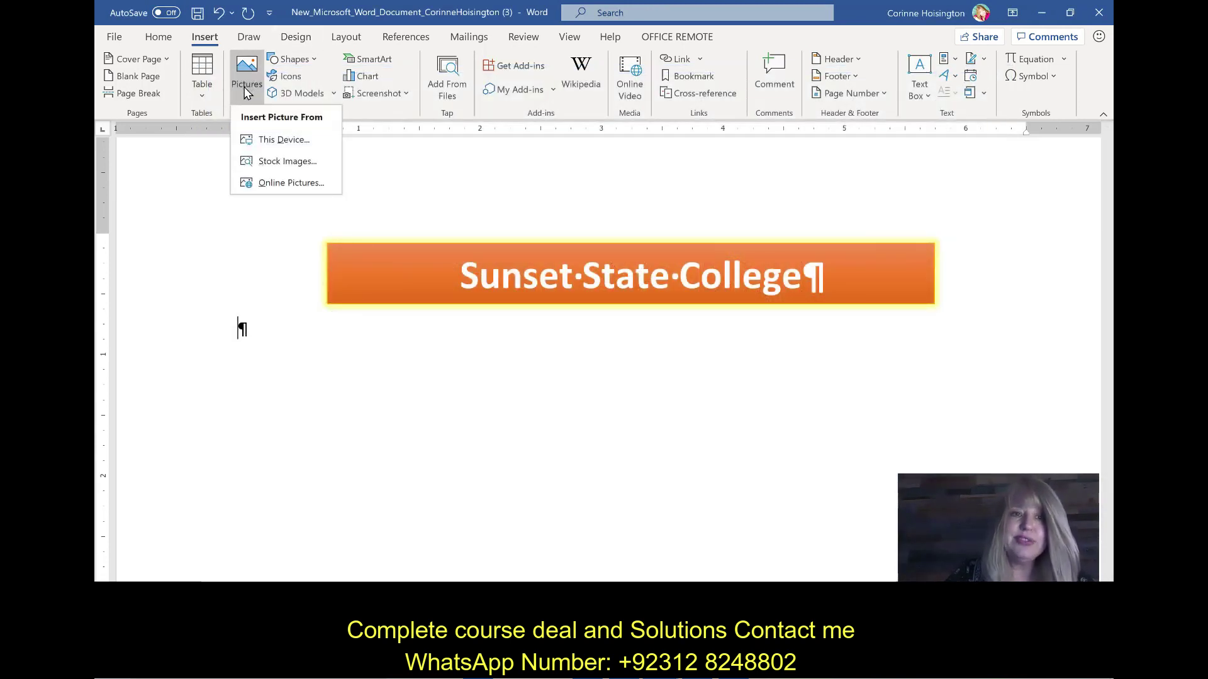
click(278, 141)
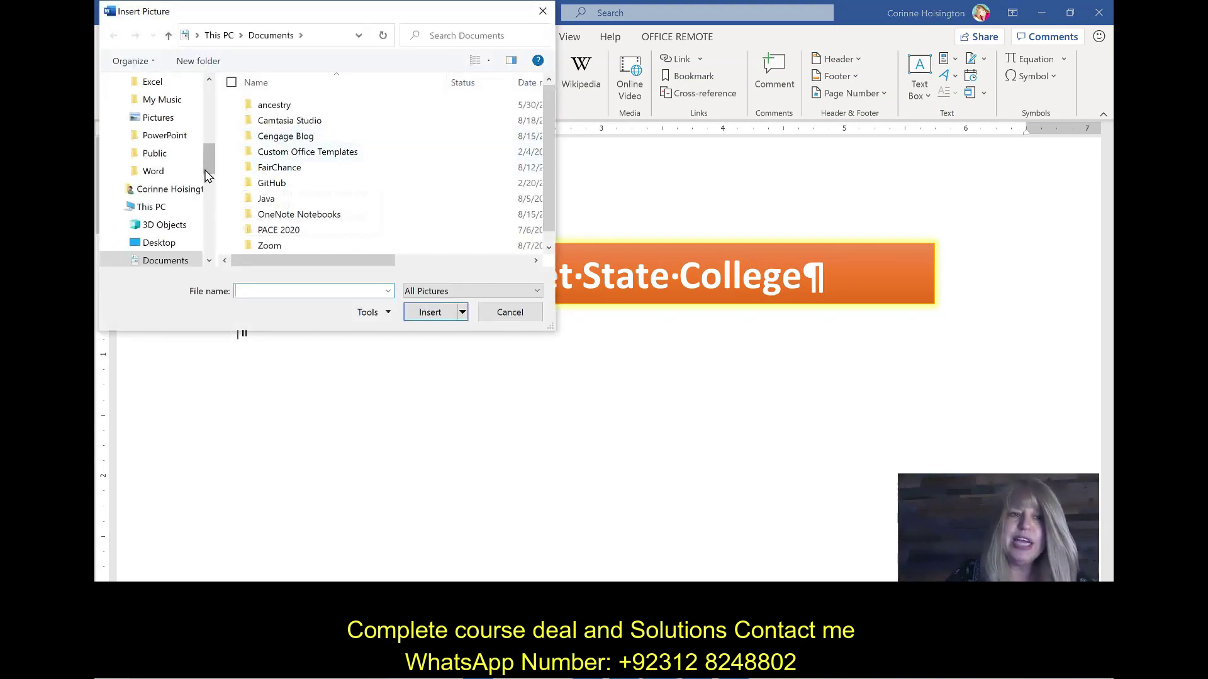
drag(205, 153, 206, 102)
click(160, 104)
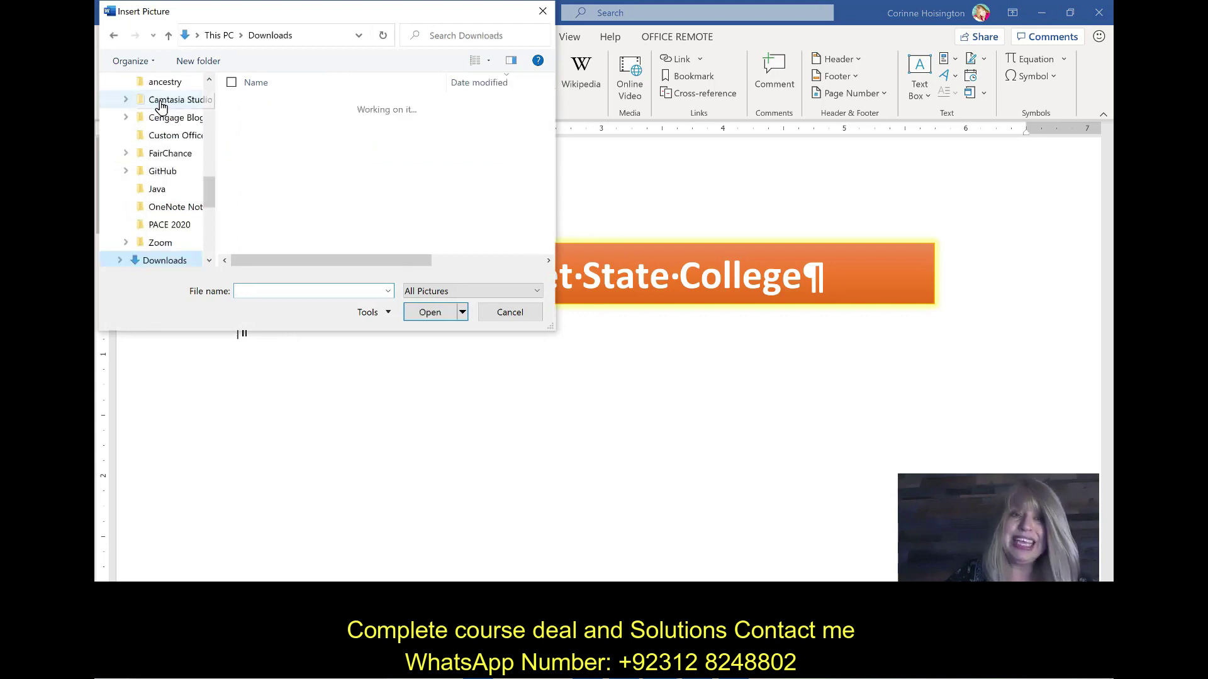
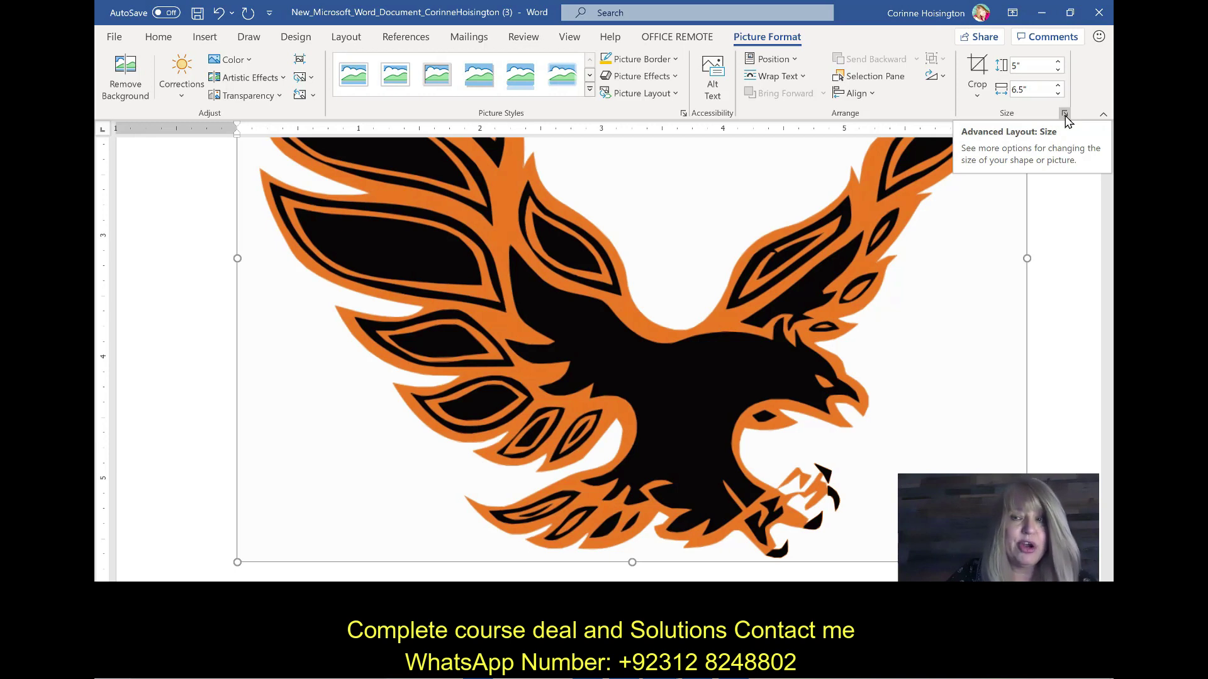
Step: Scale the eagle picture to 10% of its original size with the aspect ratio locked
click(1064, 113)
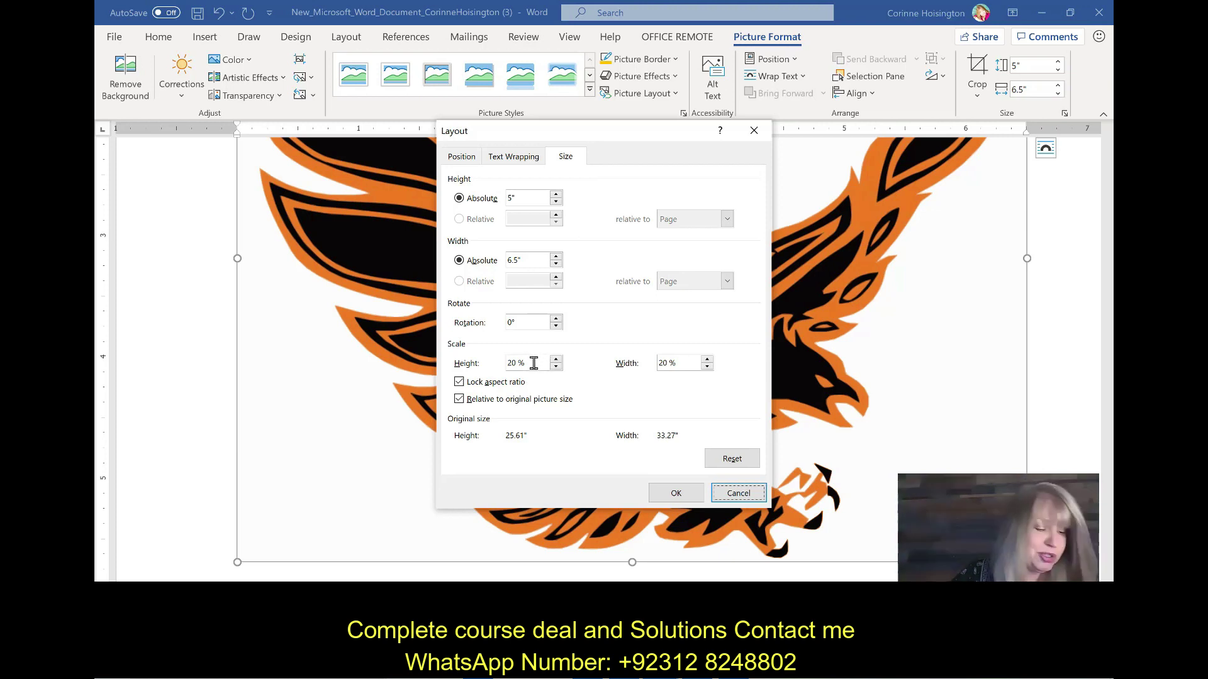
drag(534, 363, 471, 363)
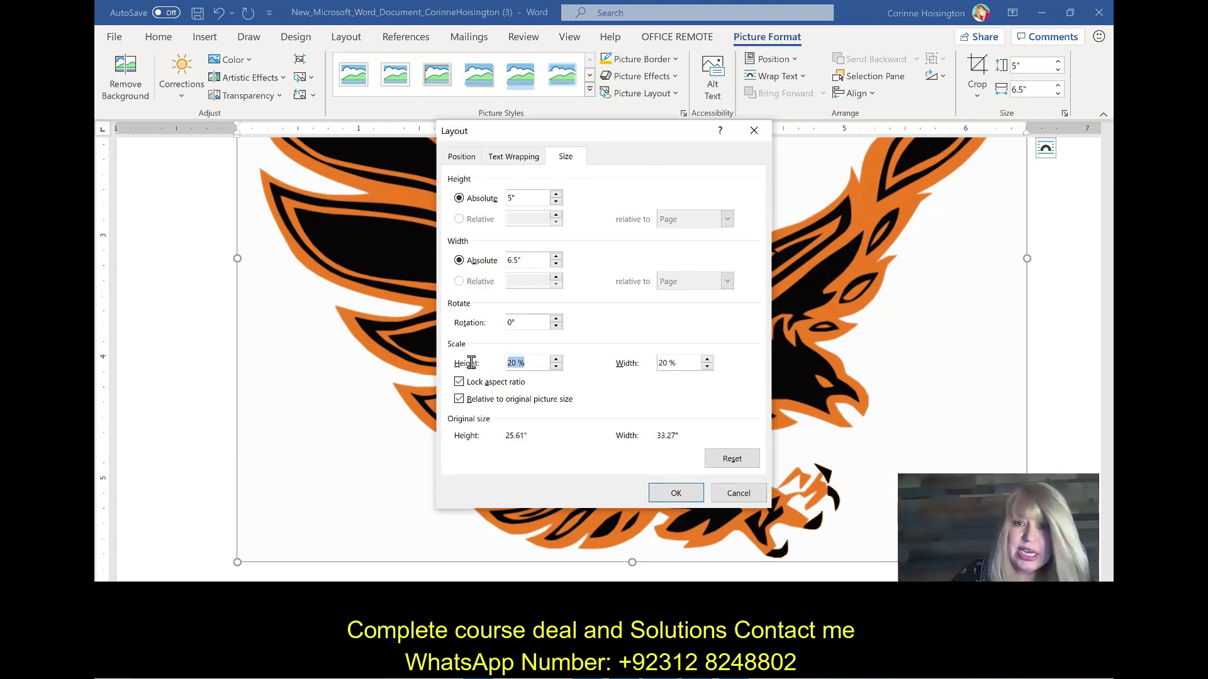
text(10)
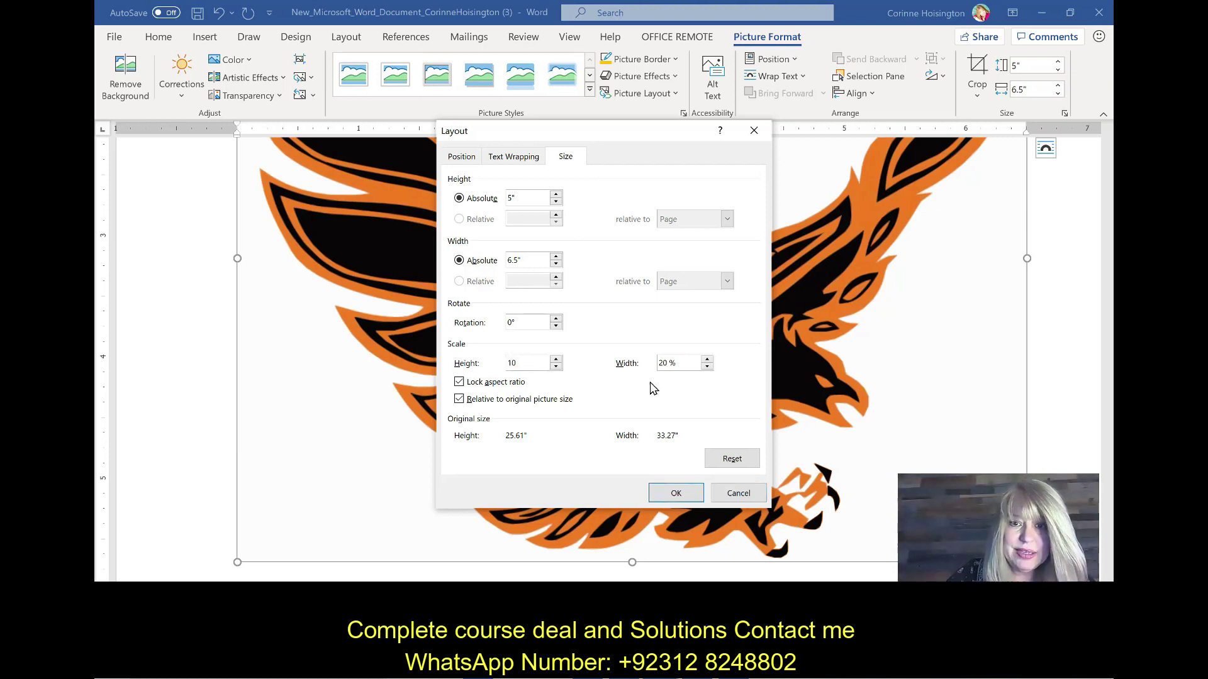
key(Return)
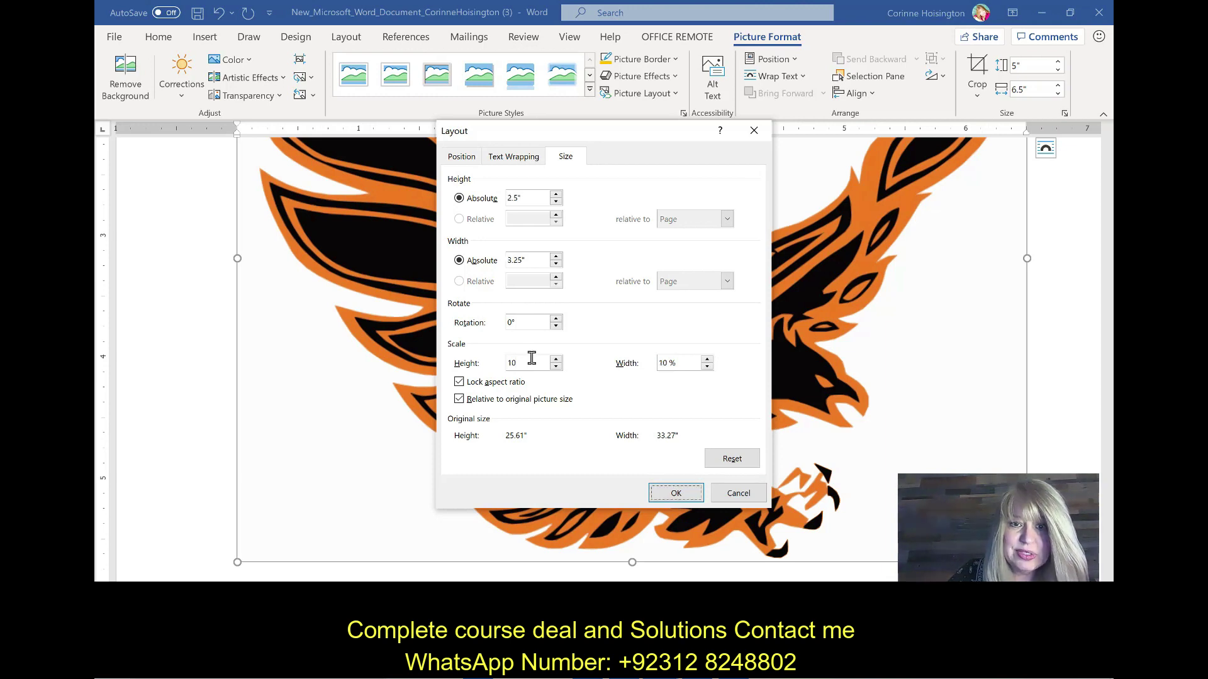
scroll(709, 367, up, 5)
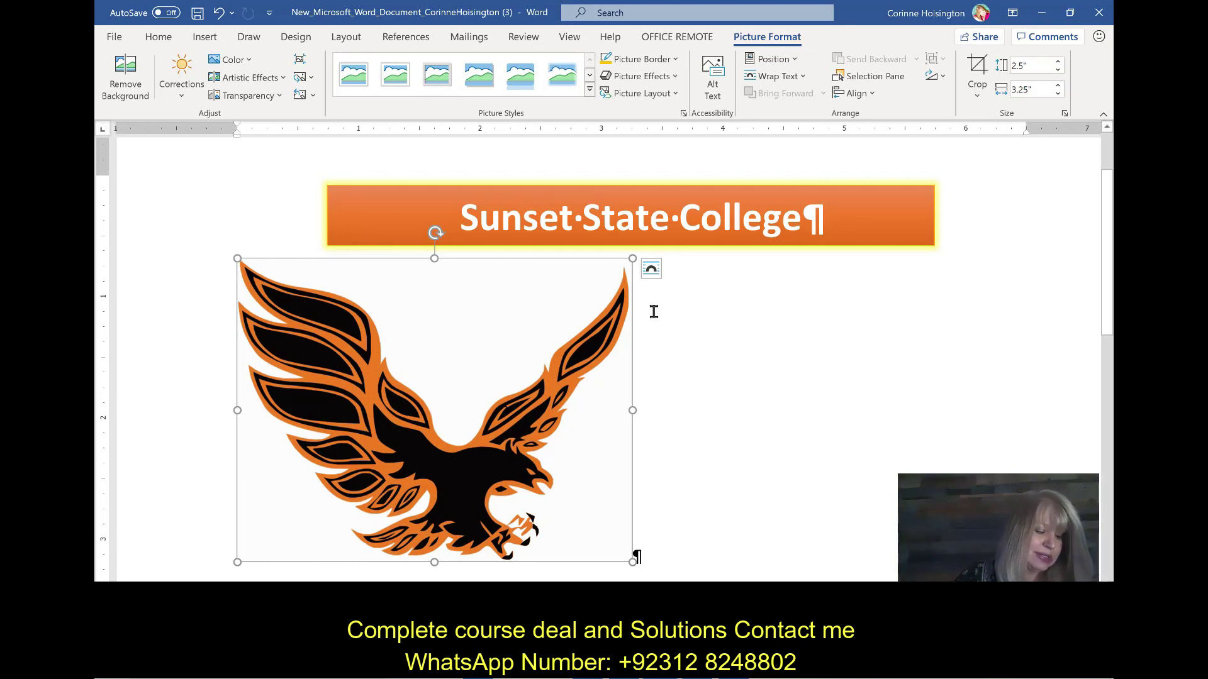
Step: Set the eagle picture's height to 0.5" and its width to 0.65"
click(1036, 65)
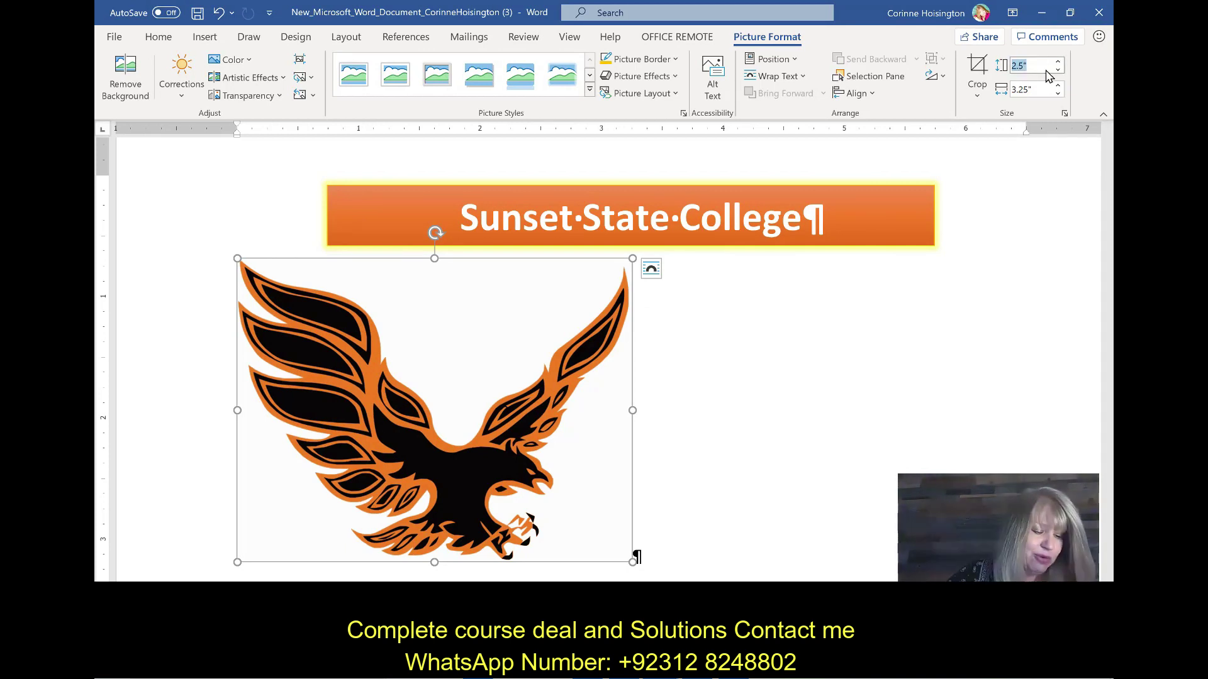
text(.5)
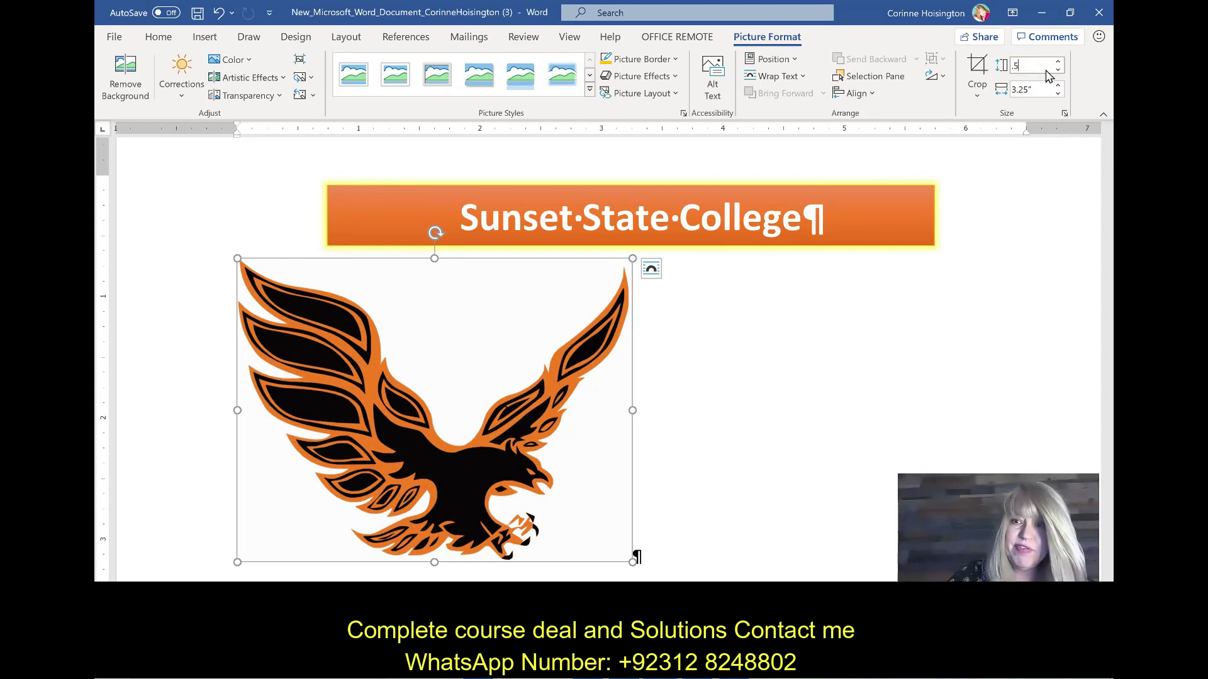
click(1039, 89)
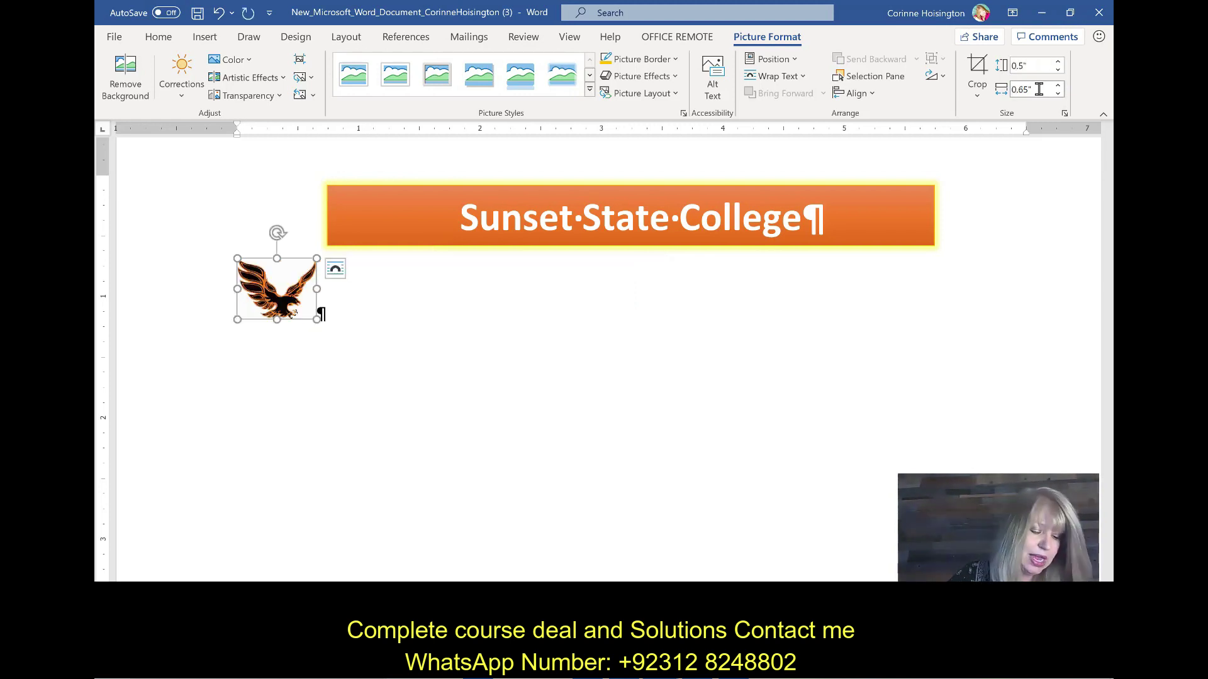
text(.65)
key(Delete)
key(Delete)
key(Delete)
key(Delete)
key(Return)
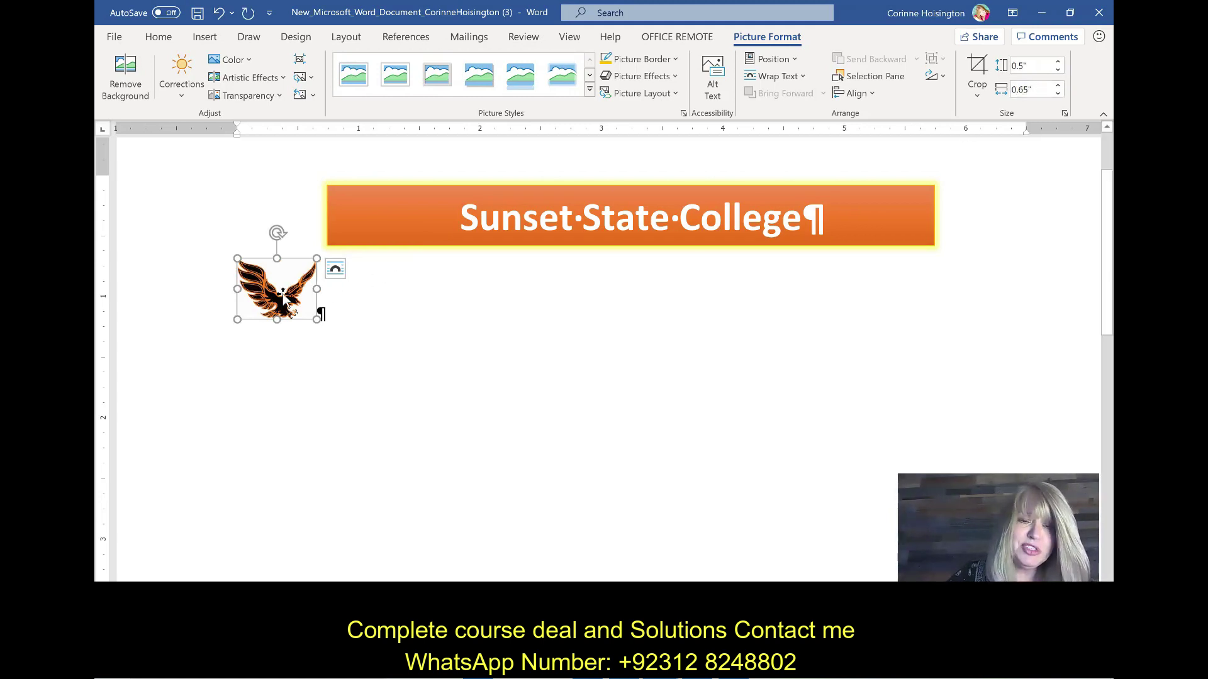
Step: Try to move the inline eagle picture up beside the Sunset State College rectangle
click(280, 234)
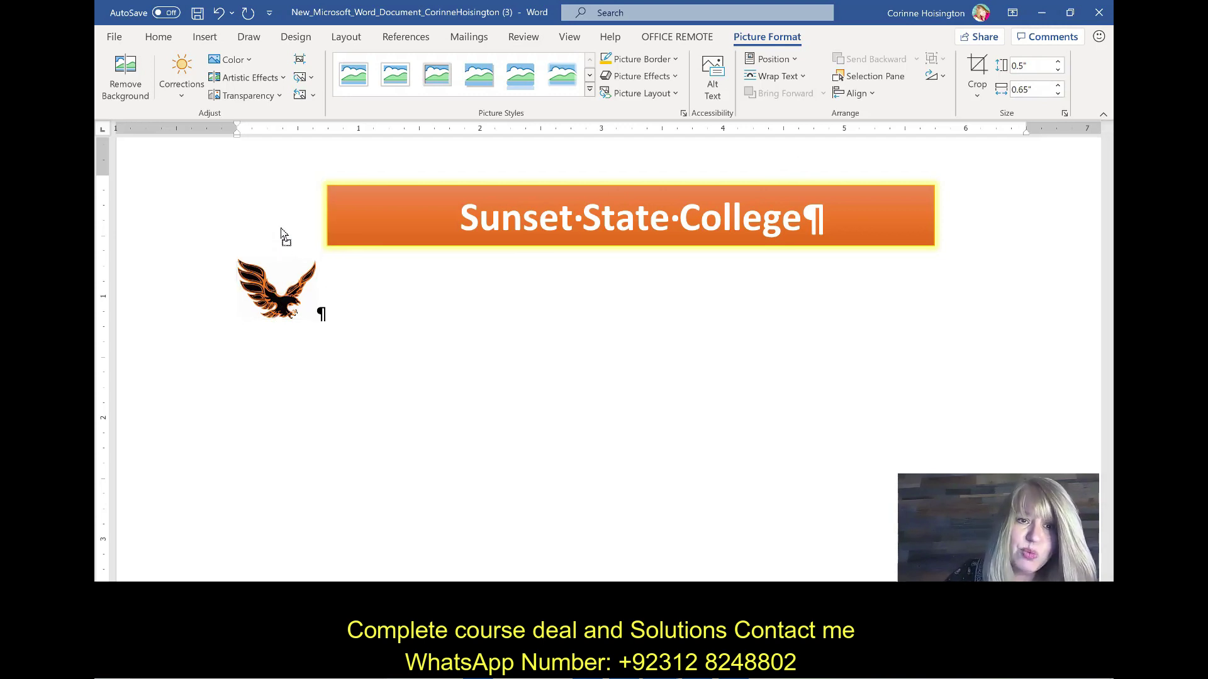
click(280, 291)
click(305, 227)
click(296, 225)
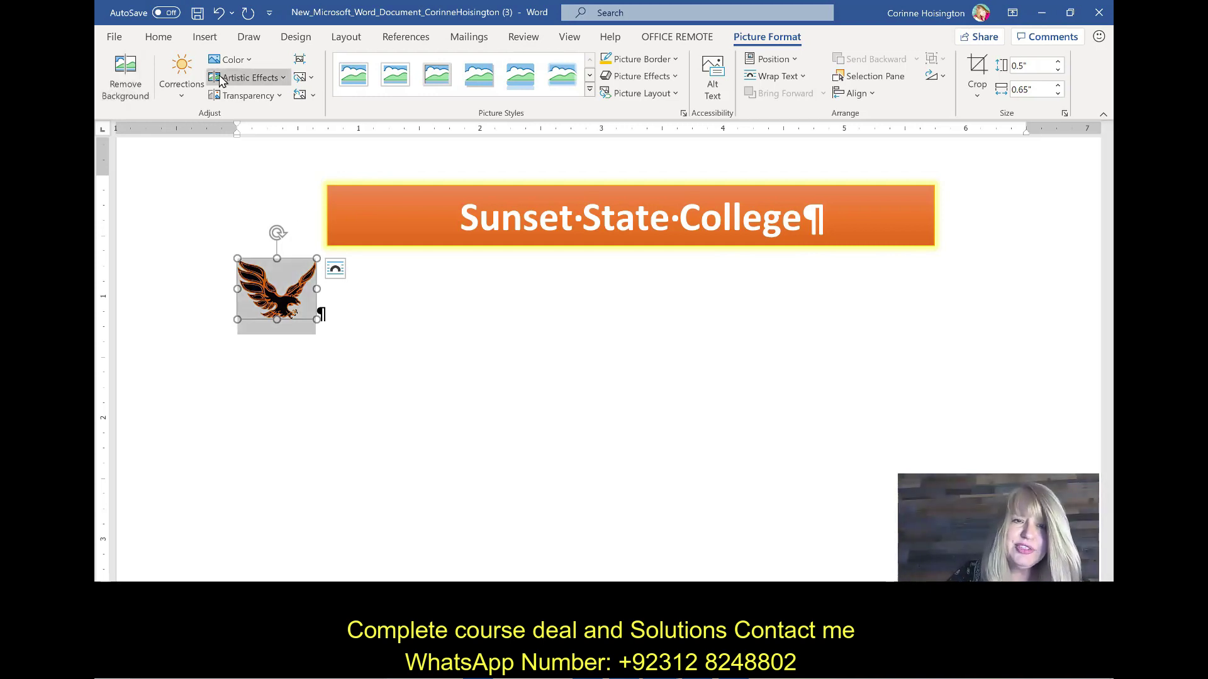
Step: Recolor the eagle picture with the yellow light variation and give it a gold theme-color border
click(250, 63)
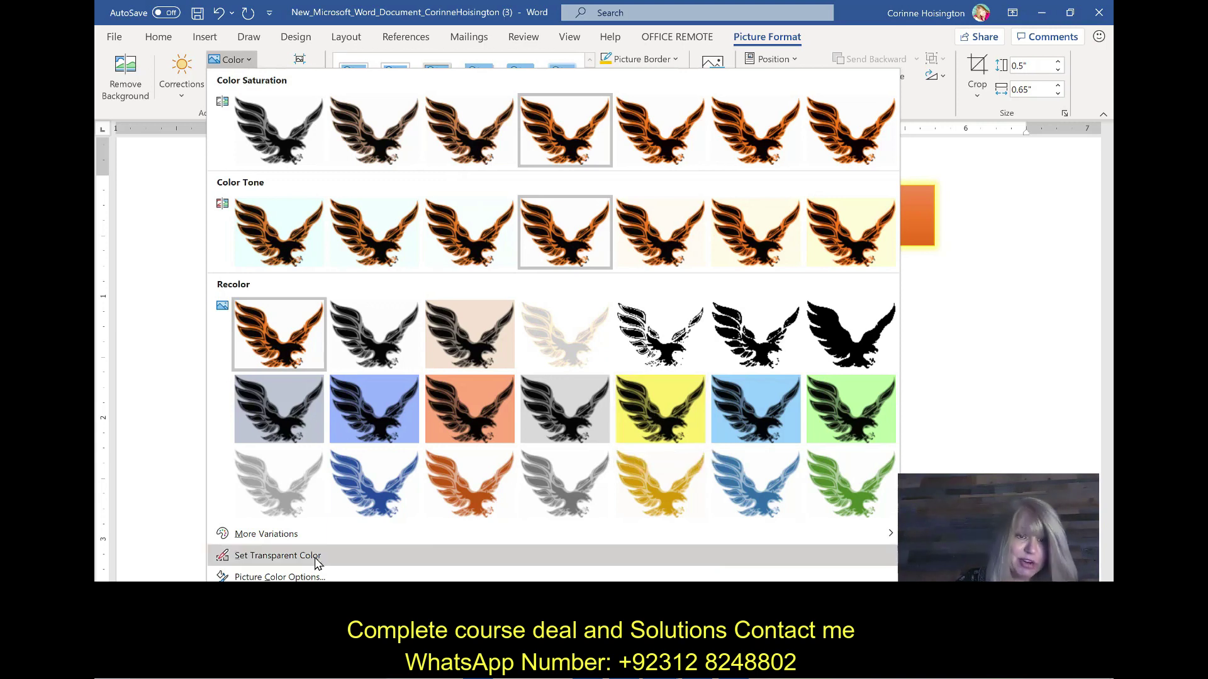
click(676, 422)
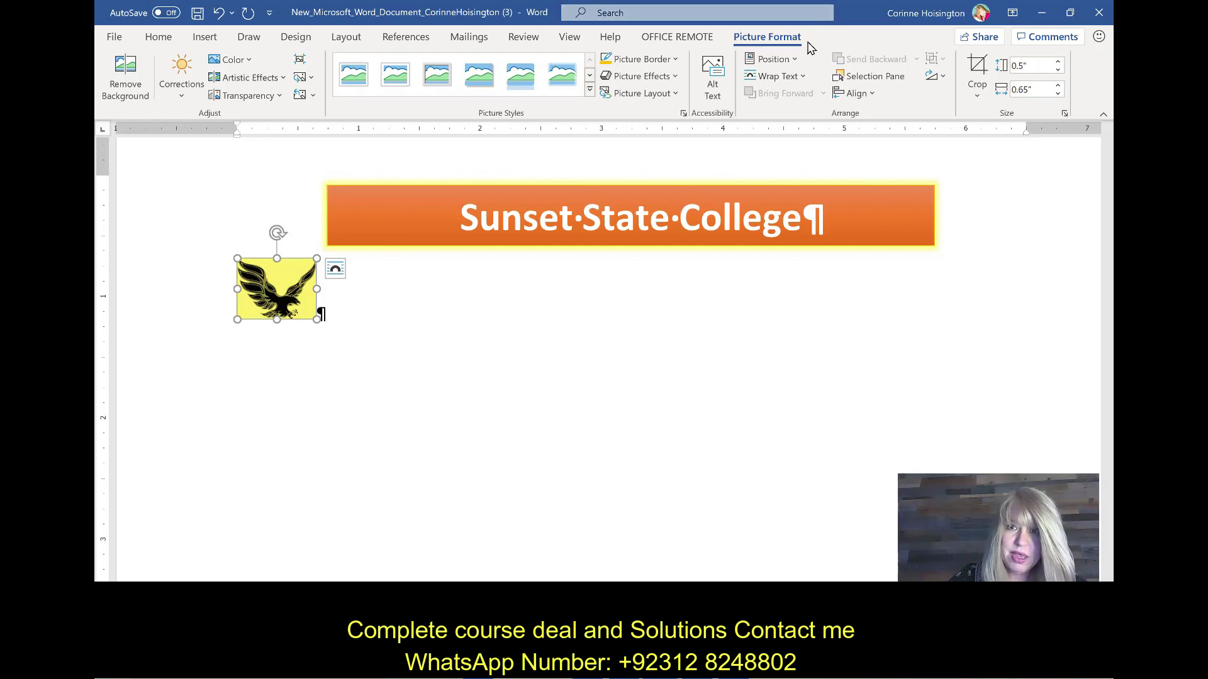
click(674, 61)
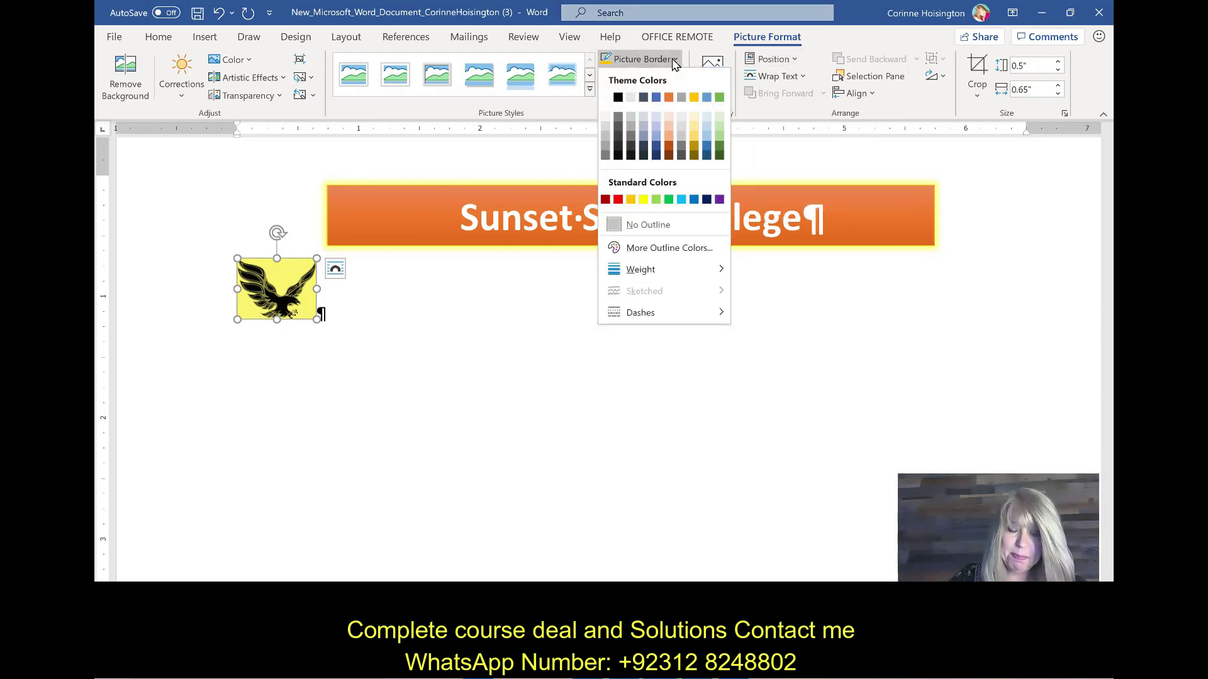
click(696, 98)
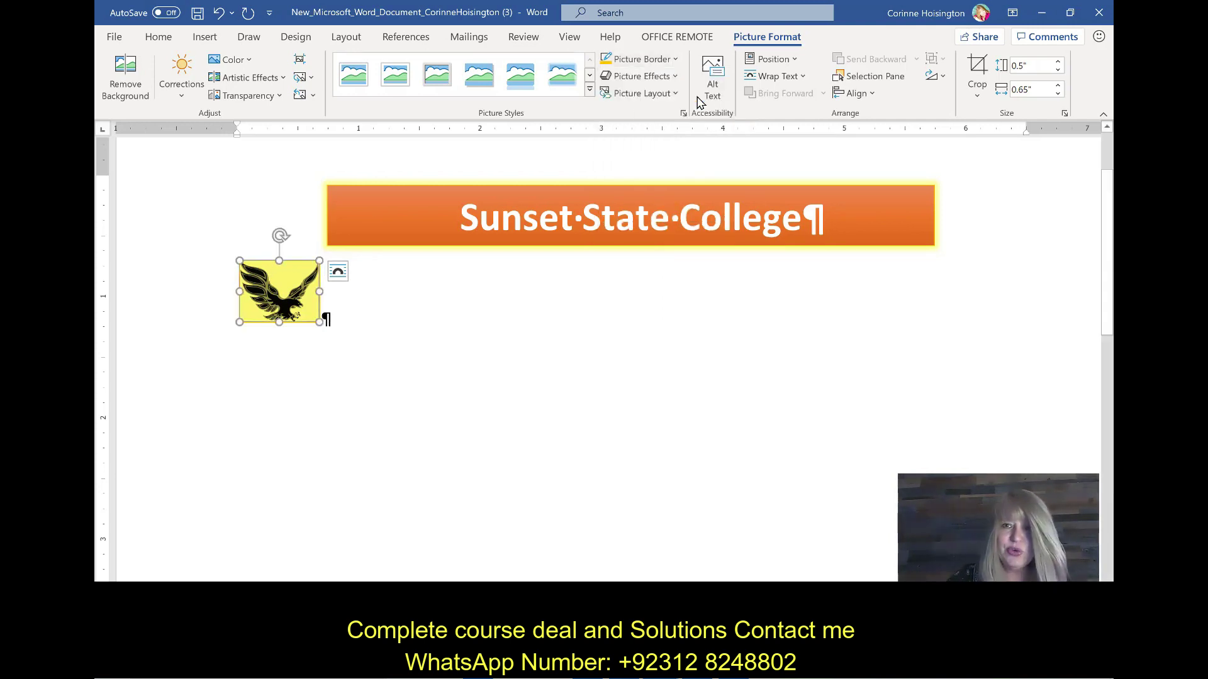
Step: Open the text-wrapping layout options for the eagle picture
click(338, 272)
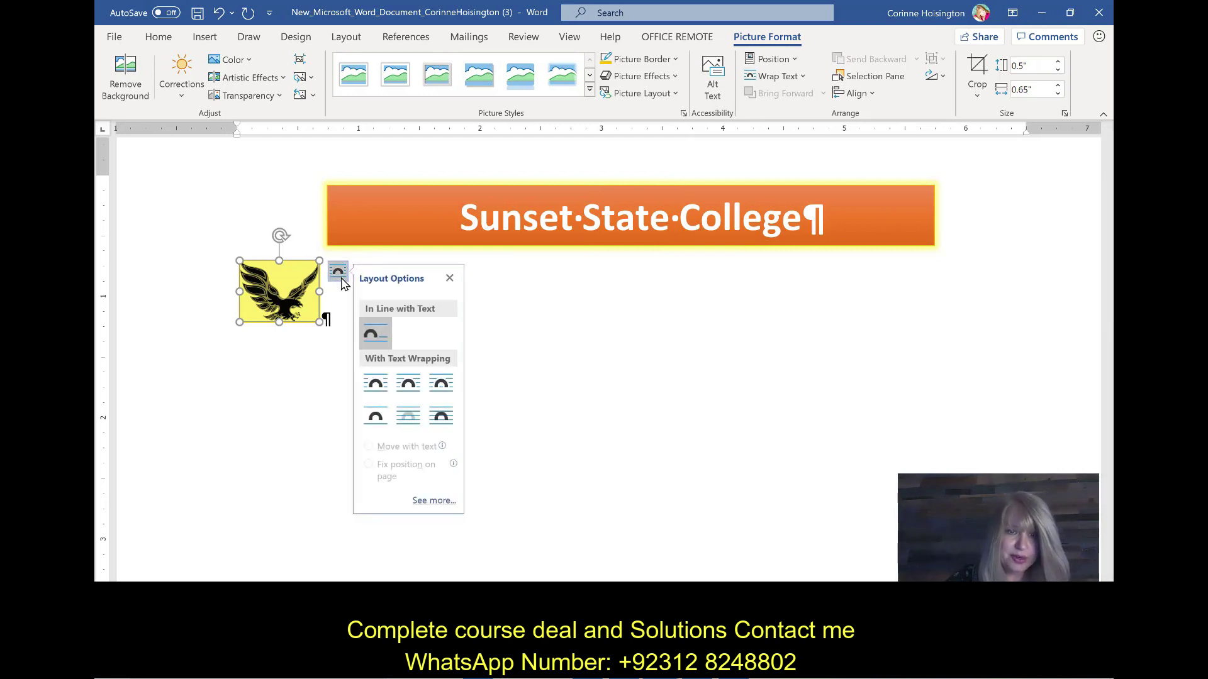